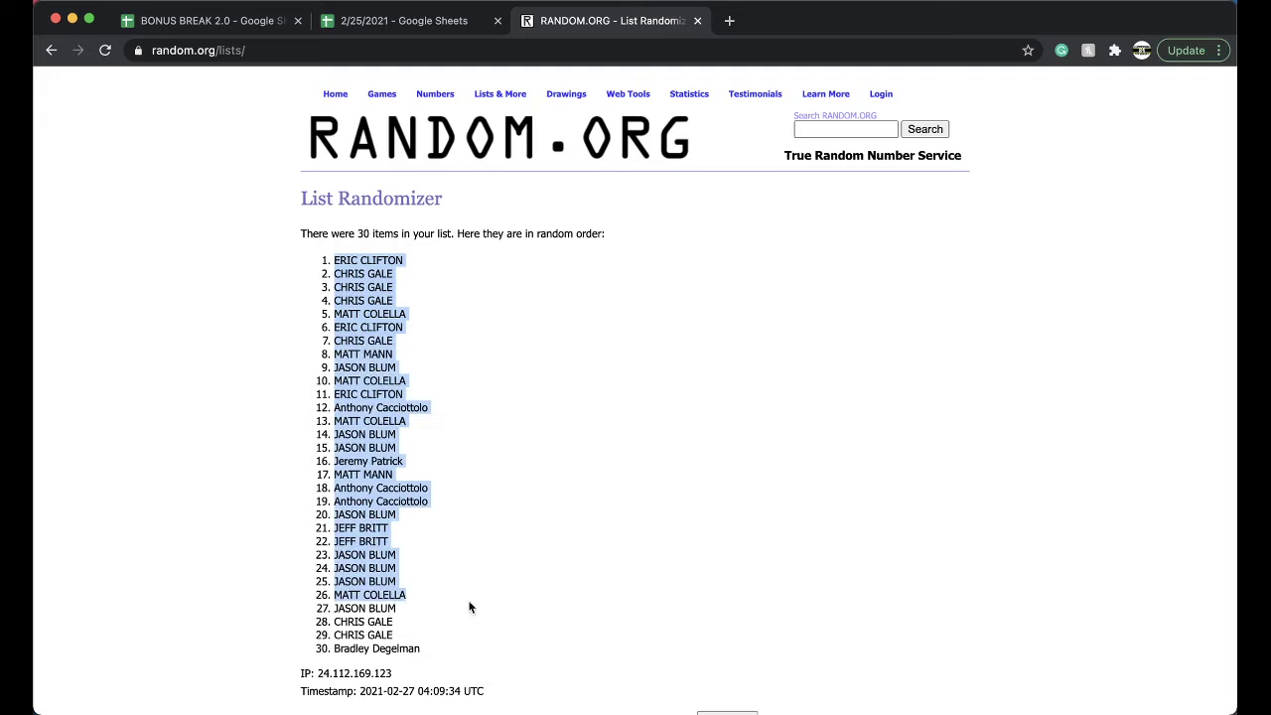
Step: Copy all 30 names from the randomized list into column B of the #1 2020 MLB VAULT sheet, starting at B1
{"action": "scroll", "coordinate": [480, 652], "scroll_direction": "down", "scroll_amount": 3}
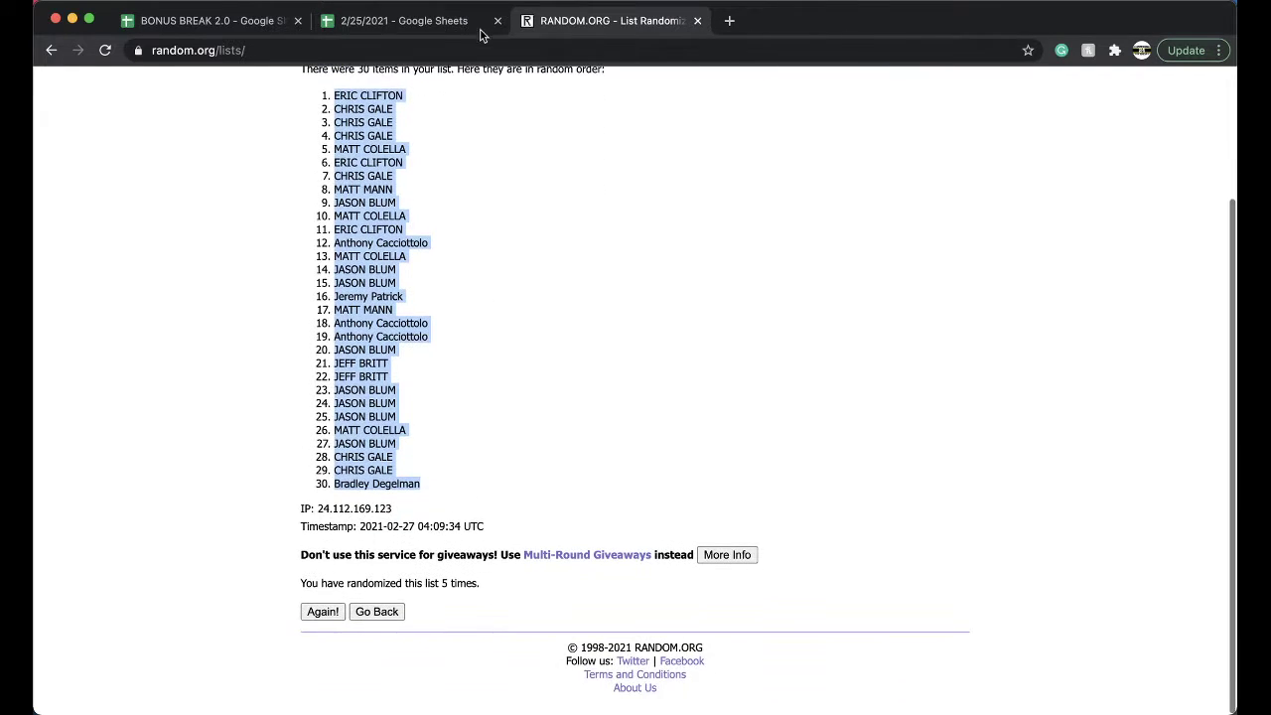
{"action": "left_click", "coordinate": [404, 20]}
{"action": "left_click", "coordinate": [288, 170]}
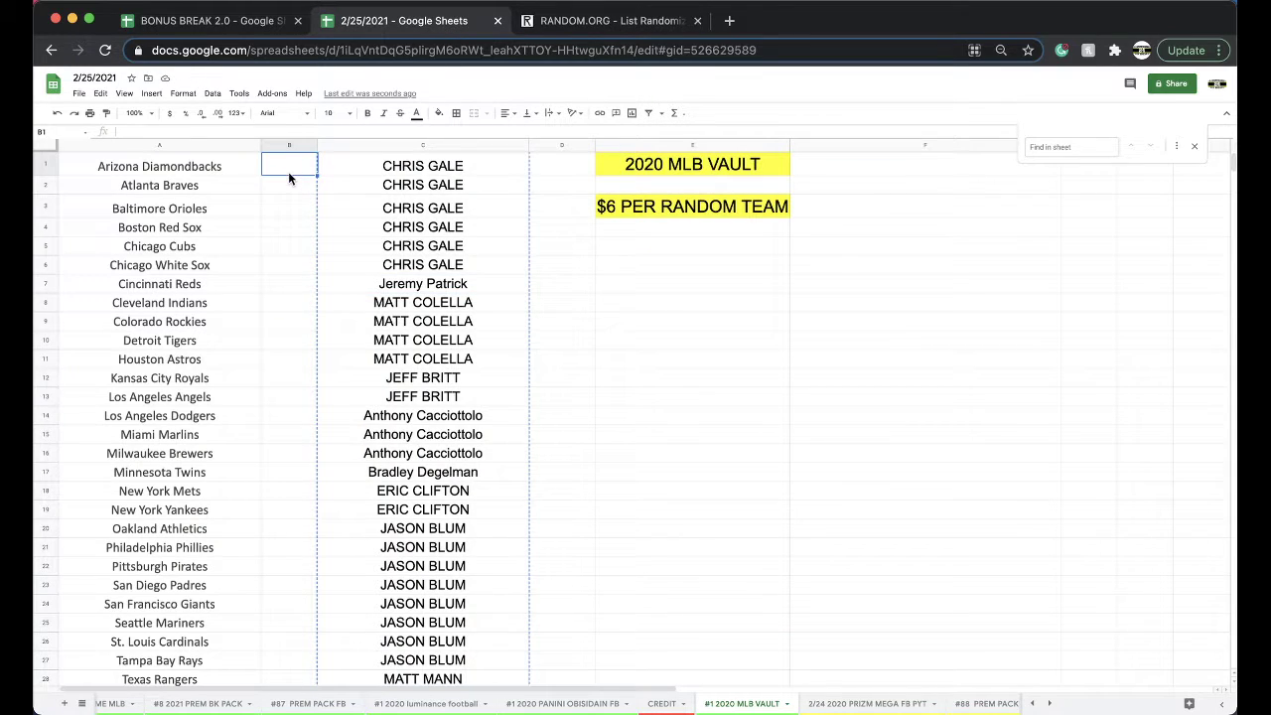
{"action": "key", "text": "super+v"}
{"action": "left_click", "coordinate": [329, 112]}
{"action": "left_click", "coordinate": [329, 278]}
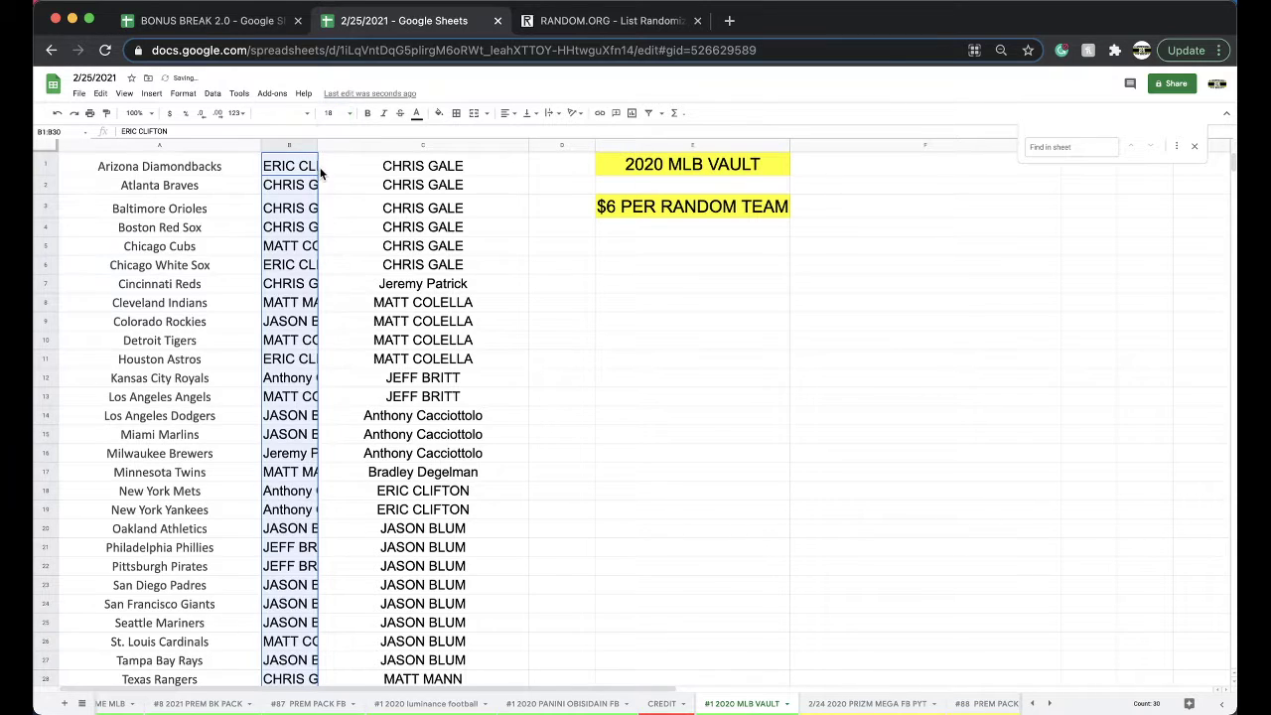
Step: Fit column B to the width of its names and sort the sheet by column B, A to Z
{"action": "double_click", "coordinate": [316, 144]}
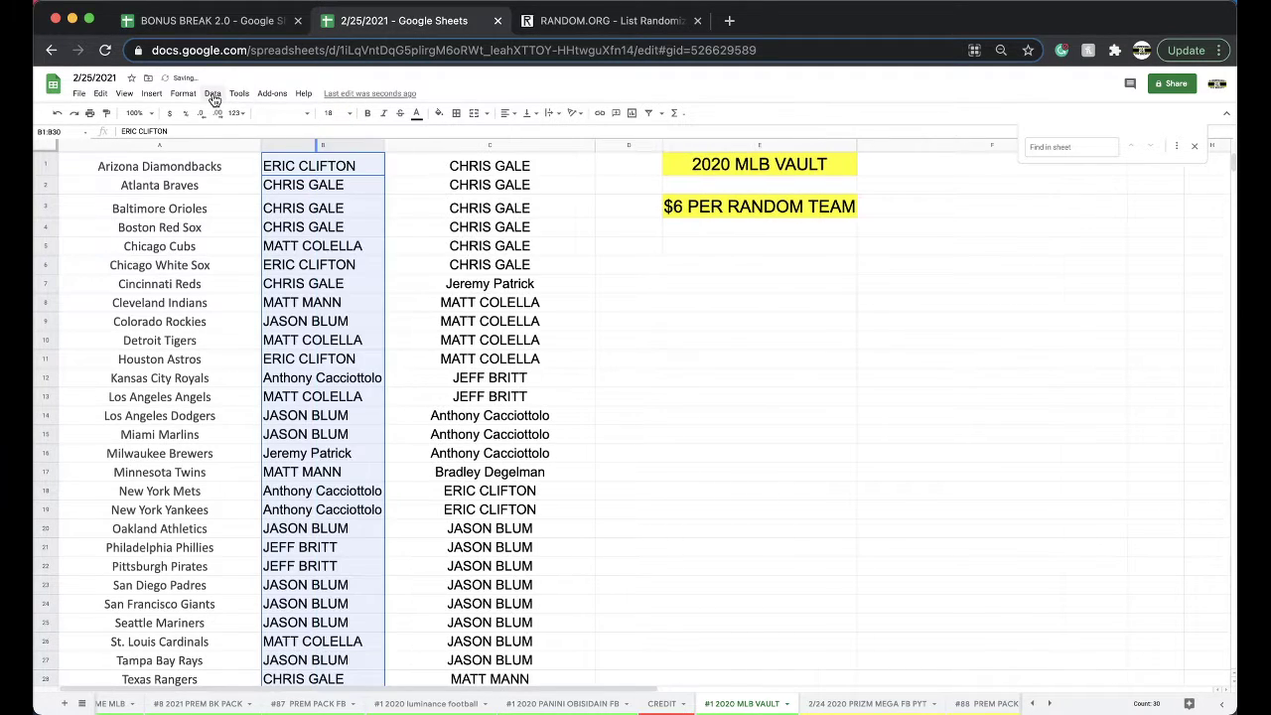
{"action": "left_click", "coordinate": [212, 93]}
{"action": "left_click", "coordinate": [249, 114]}
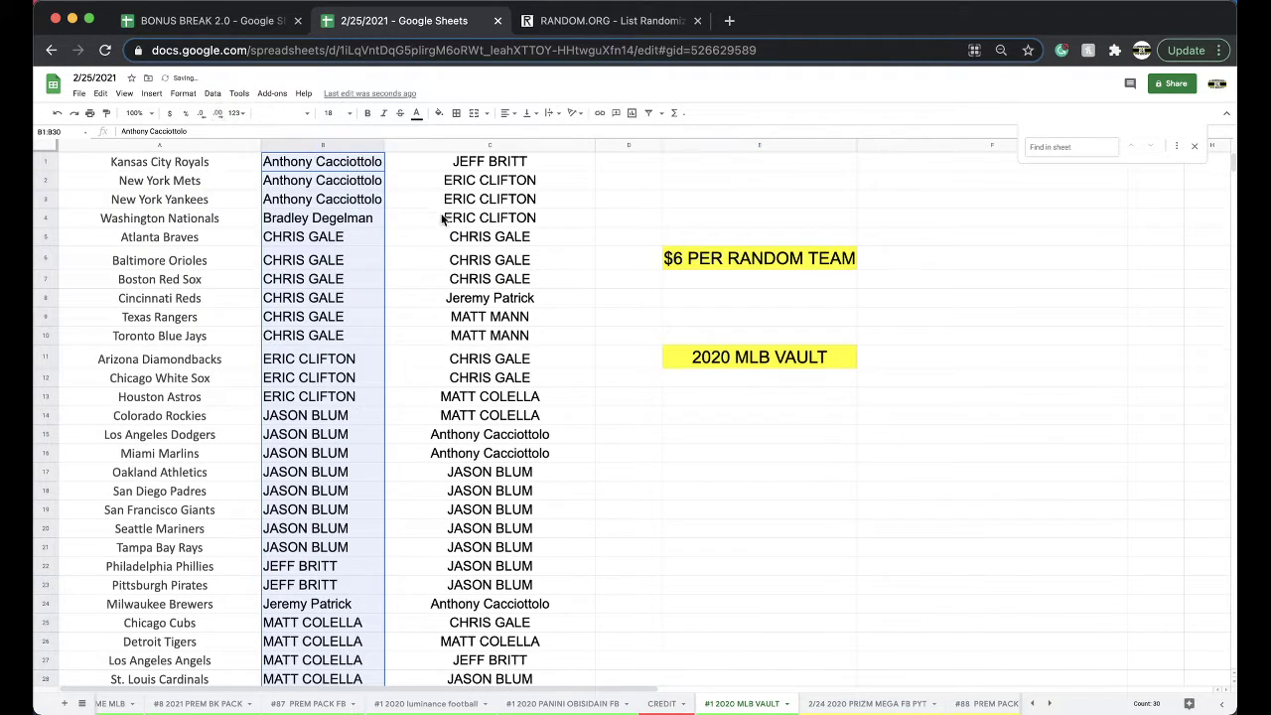
Step: Review which MLB teams are assigned to each participant, from the first row down to row 30
{"action": "left_click", "coordinate": [320, 199]}
{"action": "left_click", "coordinate": [314, 238]}
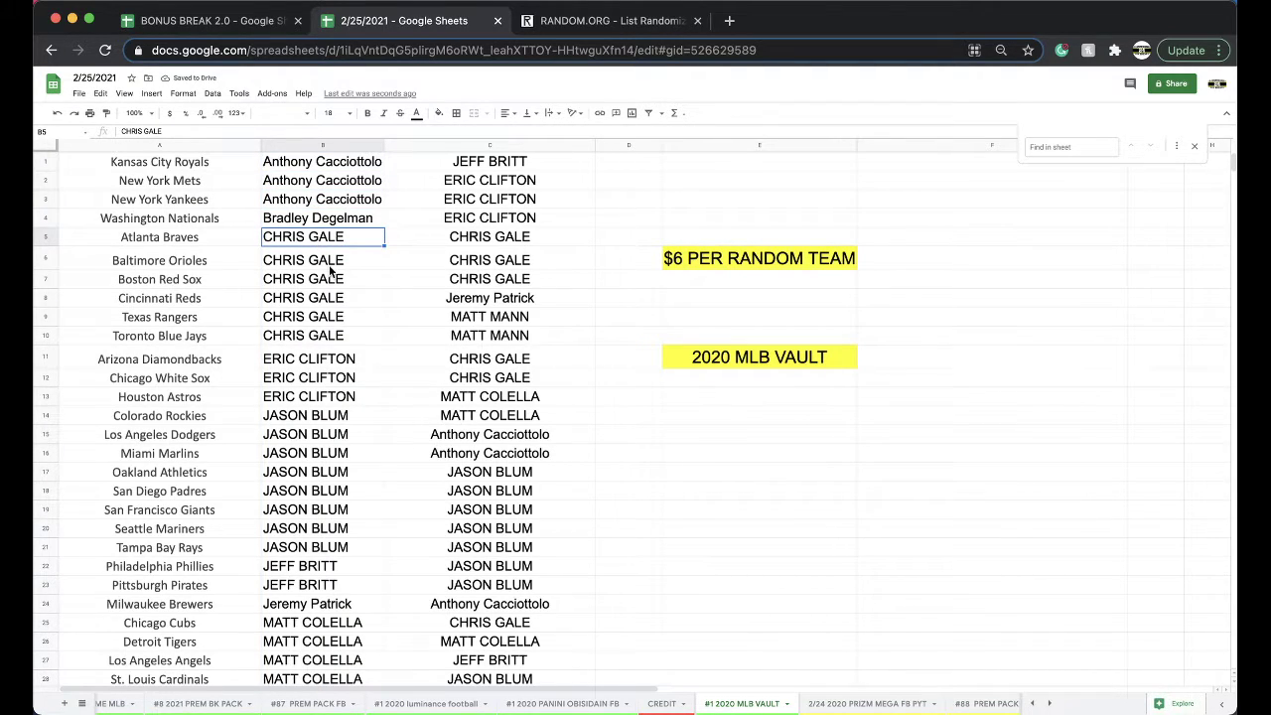
{"action": "scroll", "coordinate": [326, 281], "scroll_direction": "down", "scroll_amount": 3}
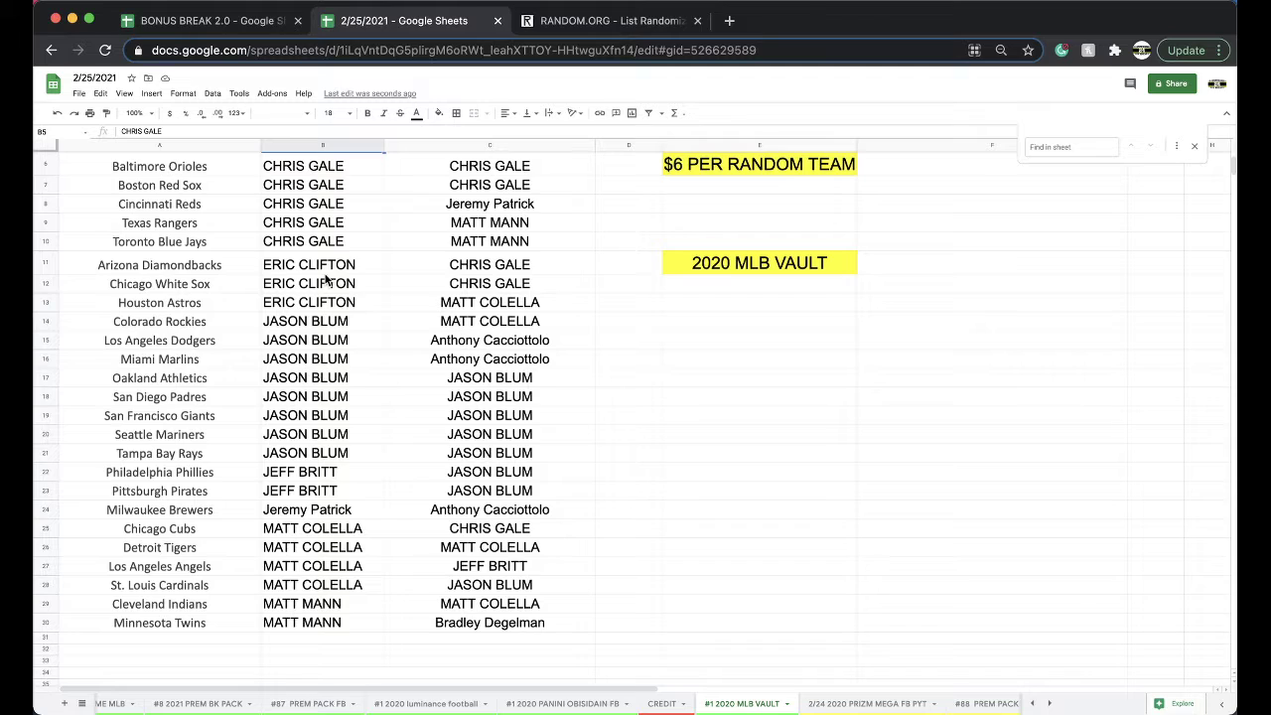
{"action": "left_click", "coordinate": [308, 304]}
{"action": "scroll", "coordinate": [318, 263], "scroll_direction": "down", "scroll_amount": 1}
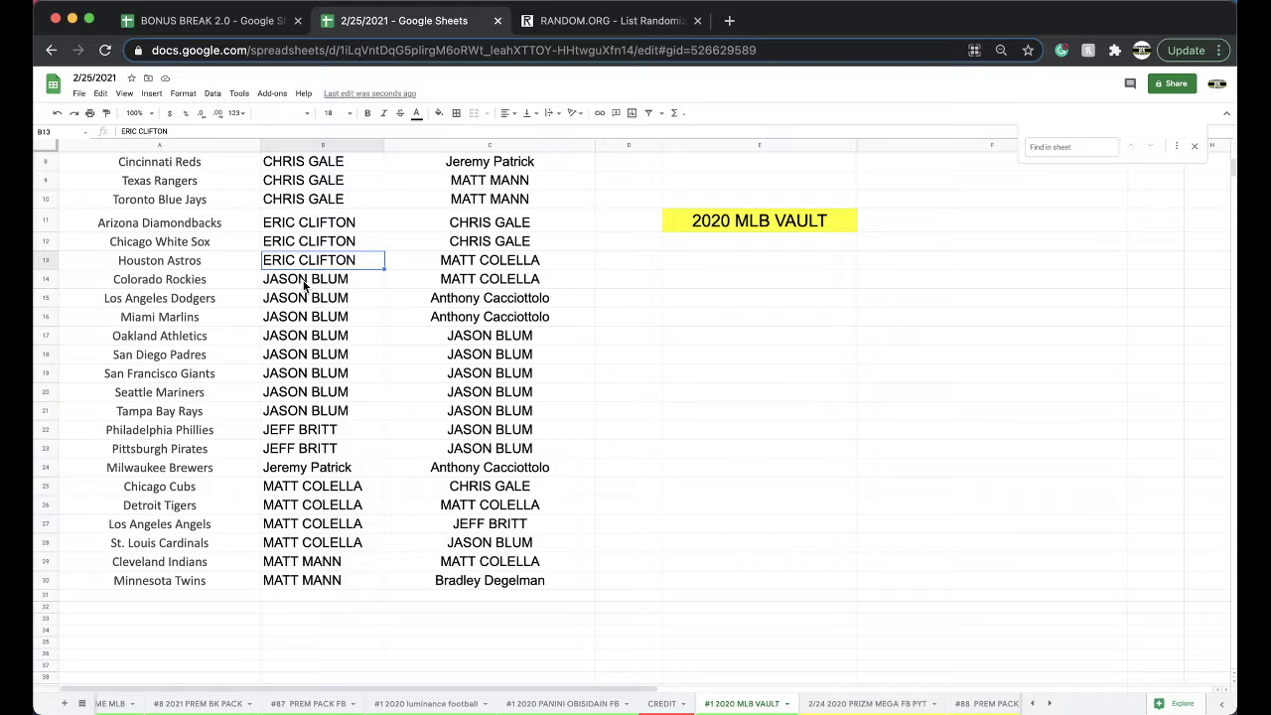
{"action": "scroll", "coordinate": [304, 285], "scroll_direction": "down", "scroll_amount": 4}
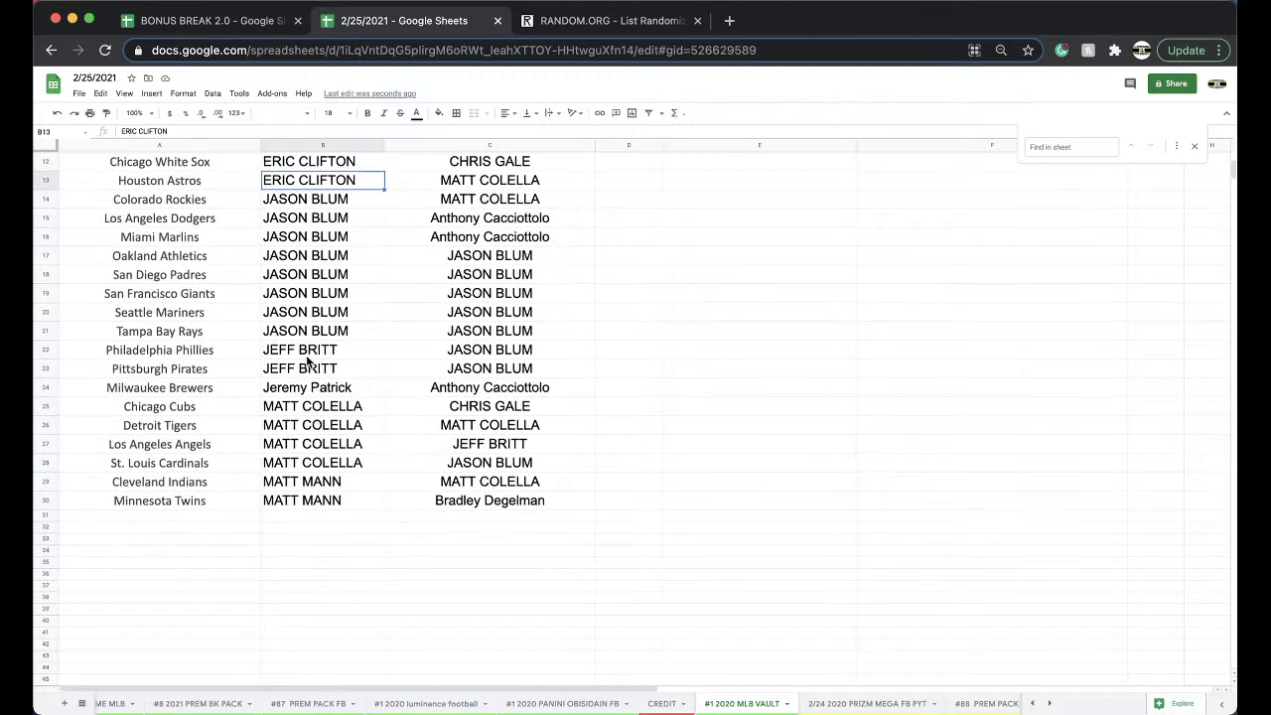
{"action": "left_click", "coordinate": [296, 394]}
{"action": "scroll", "coordinate": [332, 298], "scroll_direction": "down", "scroll_amount": 2}
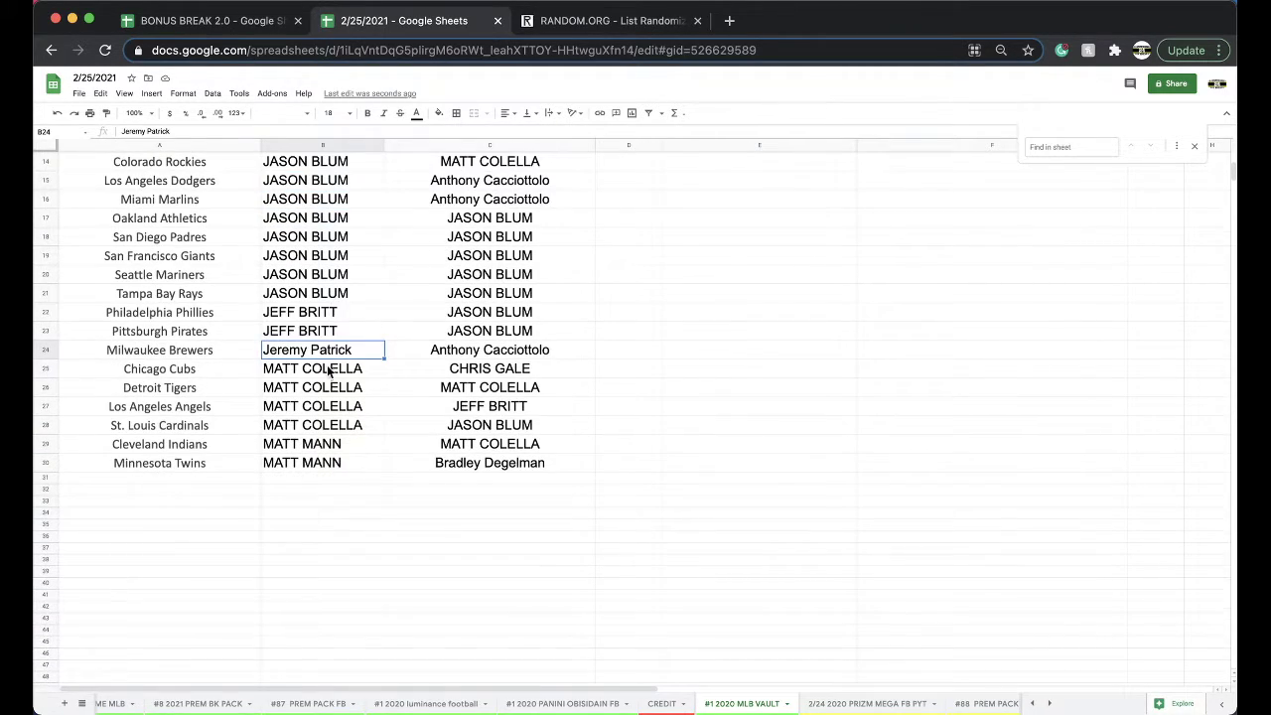
{"action": "left_click", "coordinate": [301, 450]}
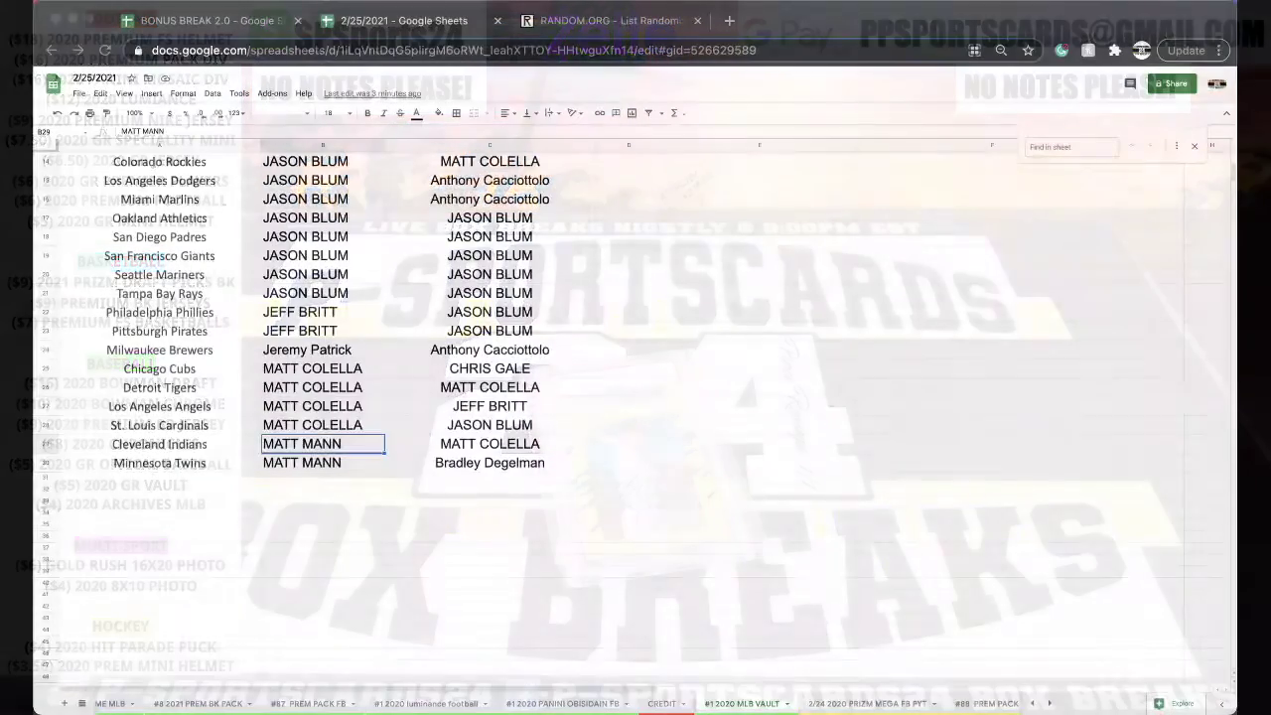
Step: Fill the participant's cell beside Atlanta Braves (B5) with cyan
{"action": "scroll", "coordinate": [276, 251], "scroll_direction": "up", "scroll_amount": 5}
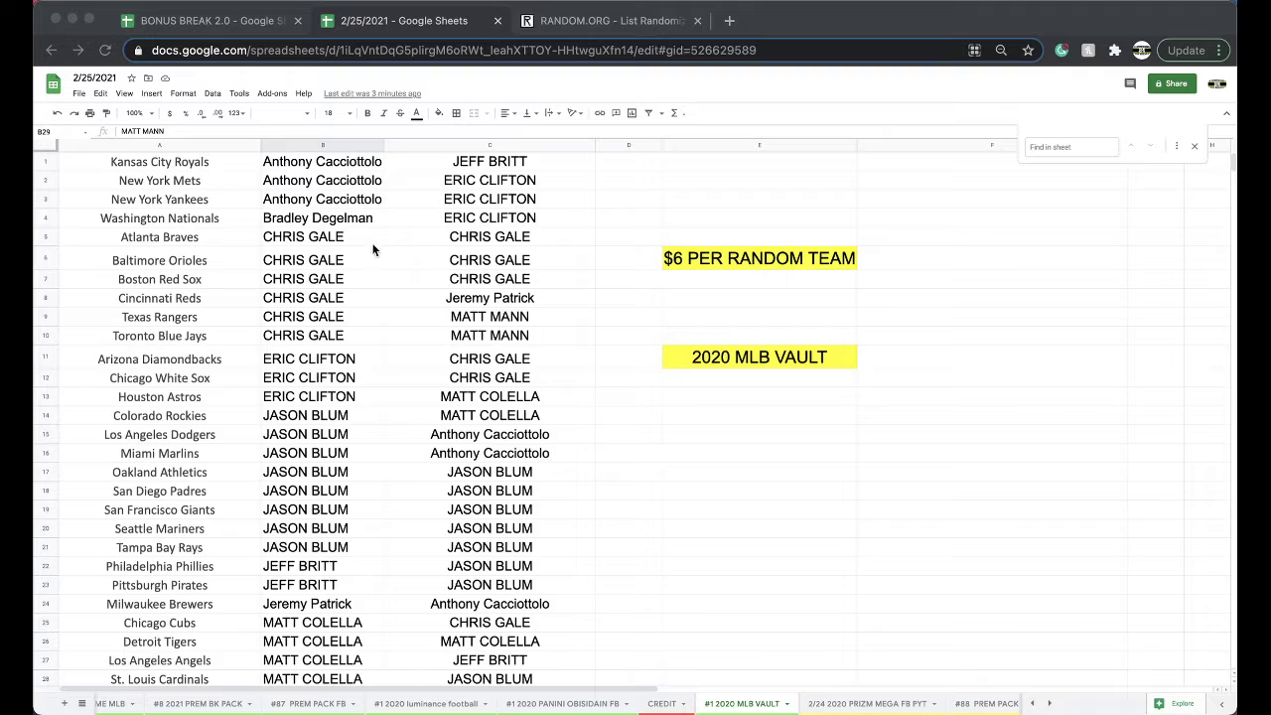
{"action": "left_click", "coordinate": [320, 242]}
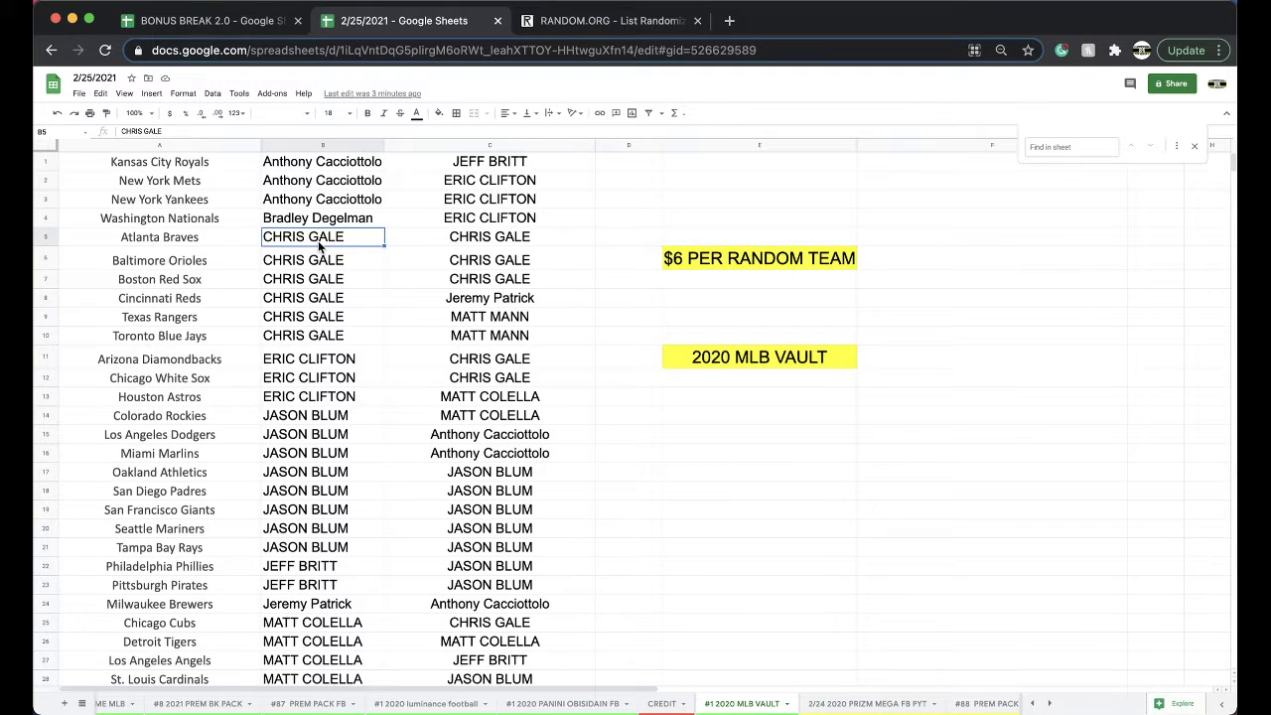
{"action": "left_click", "coordinate": [439, 112]}
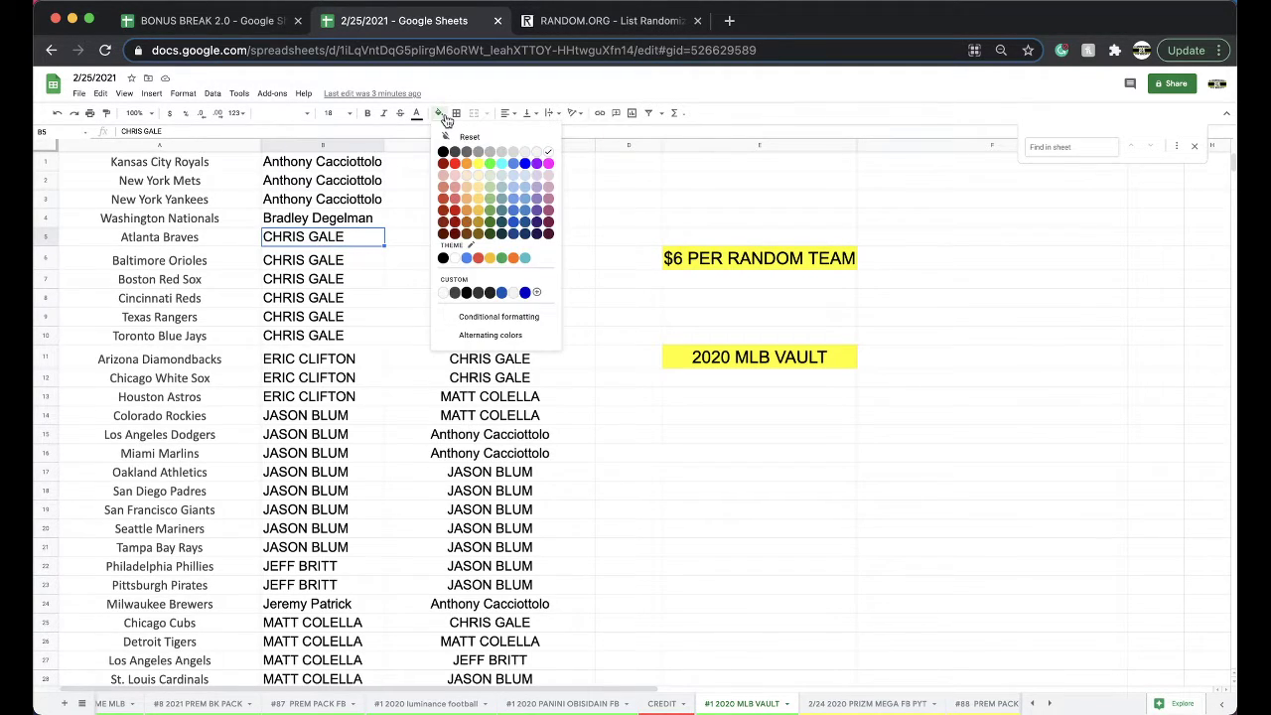
{"action": "left_click", "coordinate": [502, 163]}
Step: Sort the sheet by column A, A to Z, and check the reordered team list
{"action": "left_click", "coordinate": [187, 147]}
{"action": "left_click", "coordinate": [214, 94]}
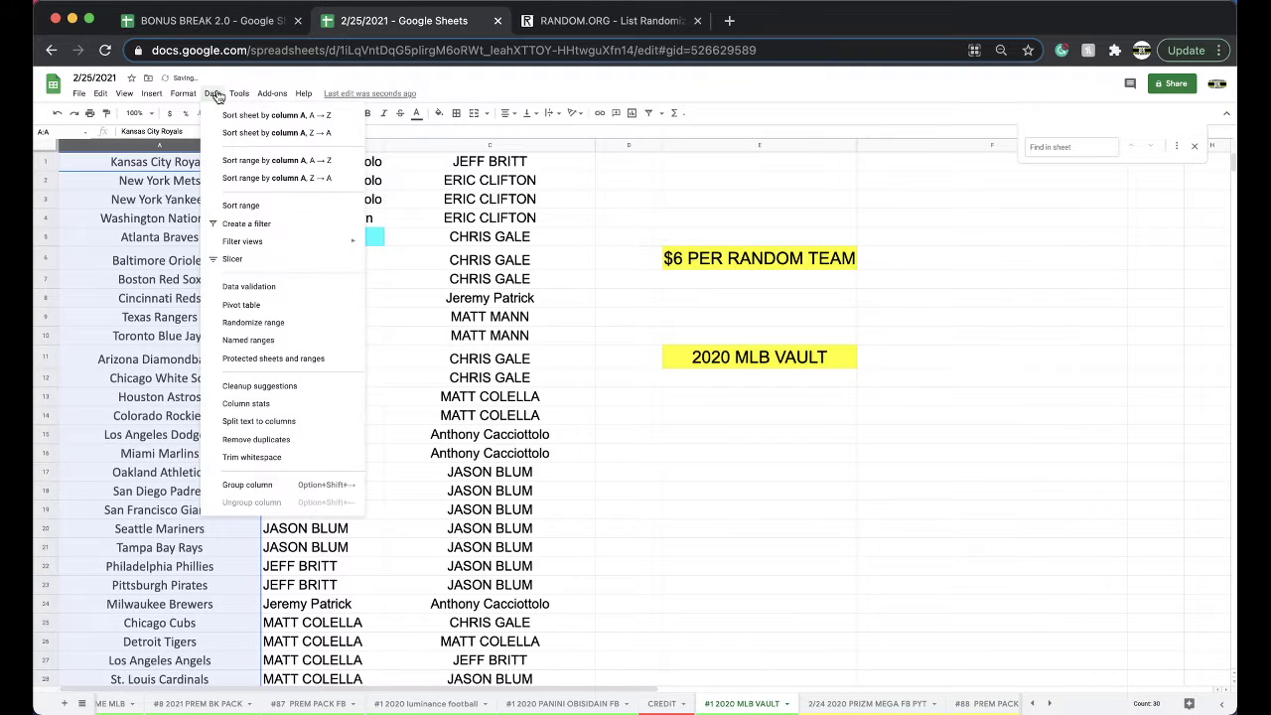
{"action": "left_click", "coordinate": [270, 115]}
{"action": "scroll", "coordinate": [369, 322], "scroll_direction": "down", "scroll_amount": 3}
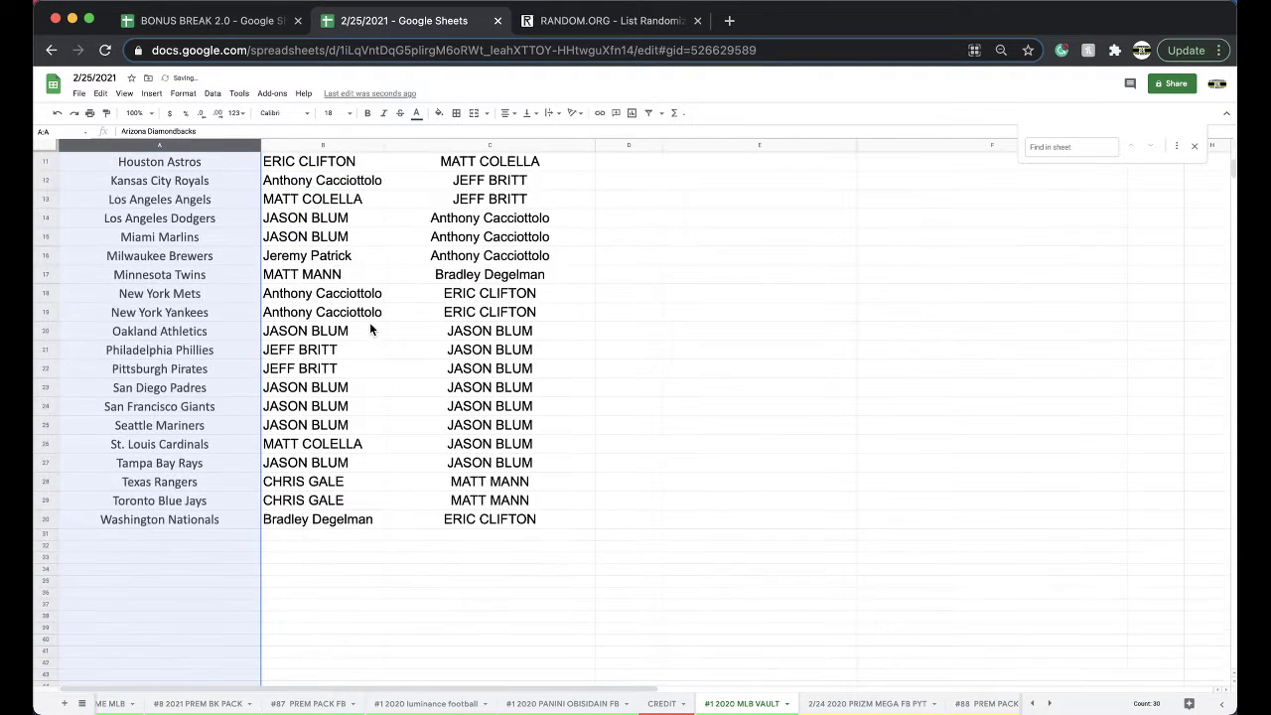
{"action": "scroll", "coordinate": [369, 322], "scroll_direction": "up", "scroll_amount": 3}
Step: Copy the participant names in column C into a fresh RANDOM.ORG List Randomizer form and randomize them
{"action": "left_click", "coordinate": [471, 145]}
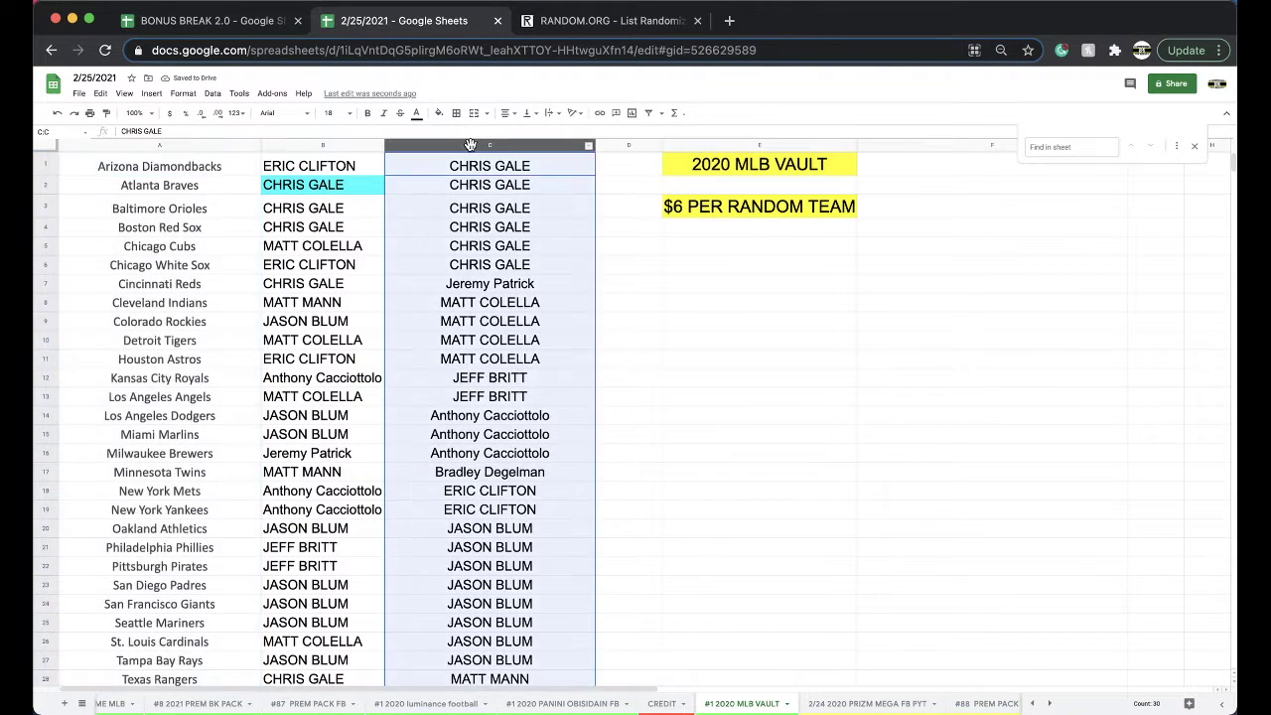
{"action": "left_click", "coordinate": [594, 21]}
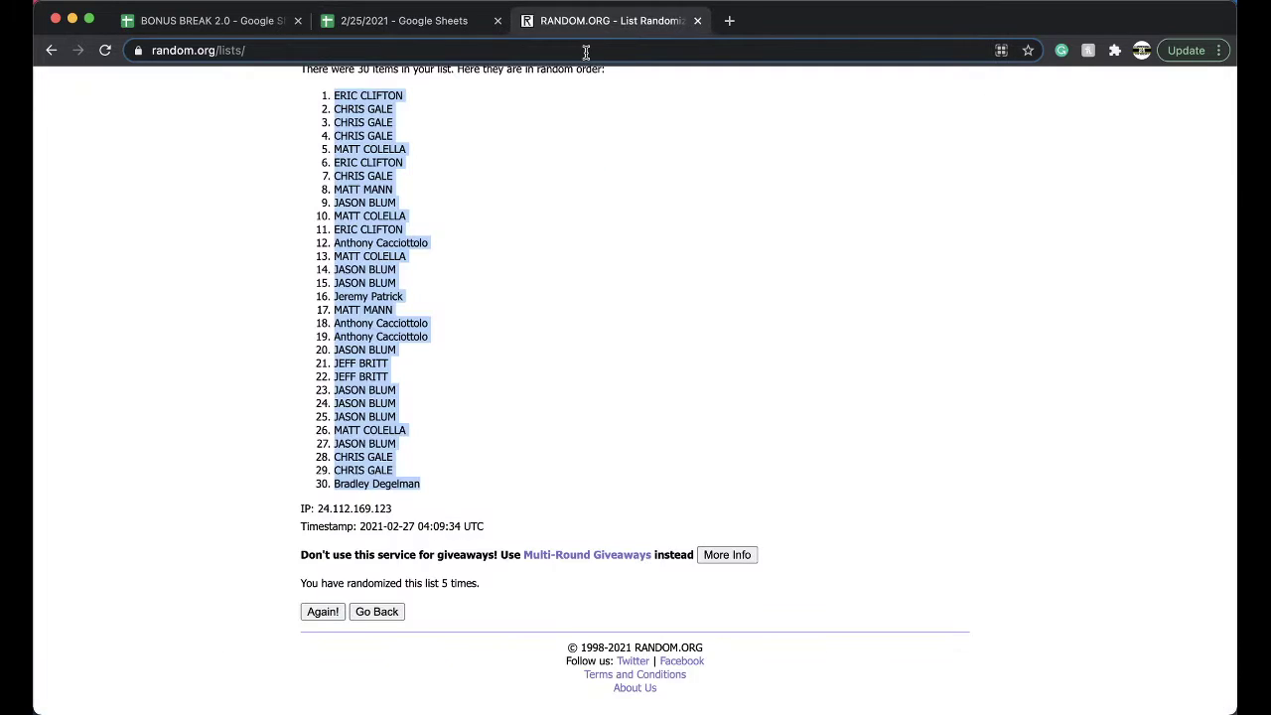
{"action": "left_click", "coordinate": [586, 52]}
{"action": "key", "text": "Return"}
{"action": "left_click", "coordinate": [332, 447]}
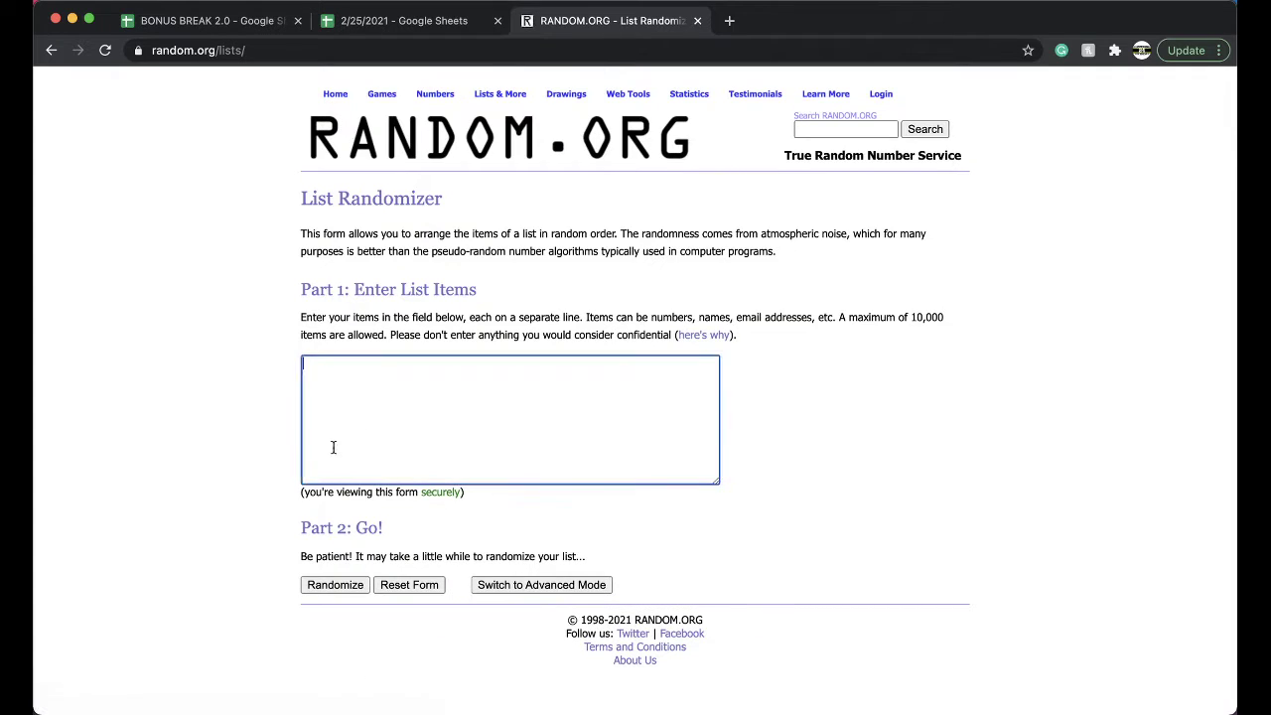
{"action": "key", "text": "super+v"}
{"action": "left_click", "coordinate": [335, 585]}
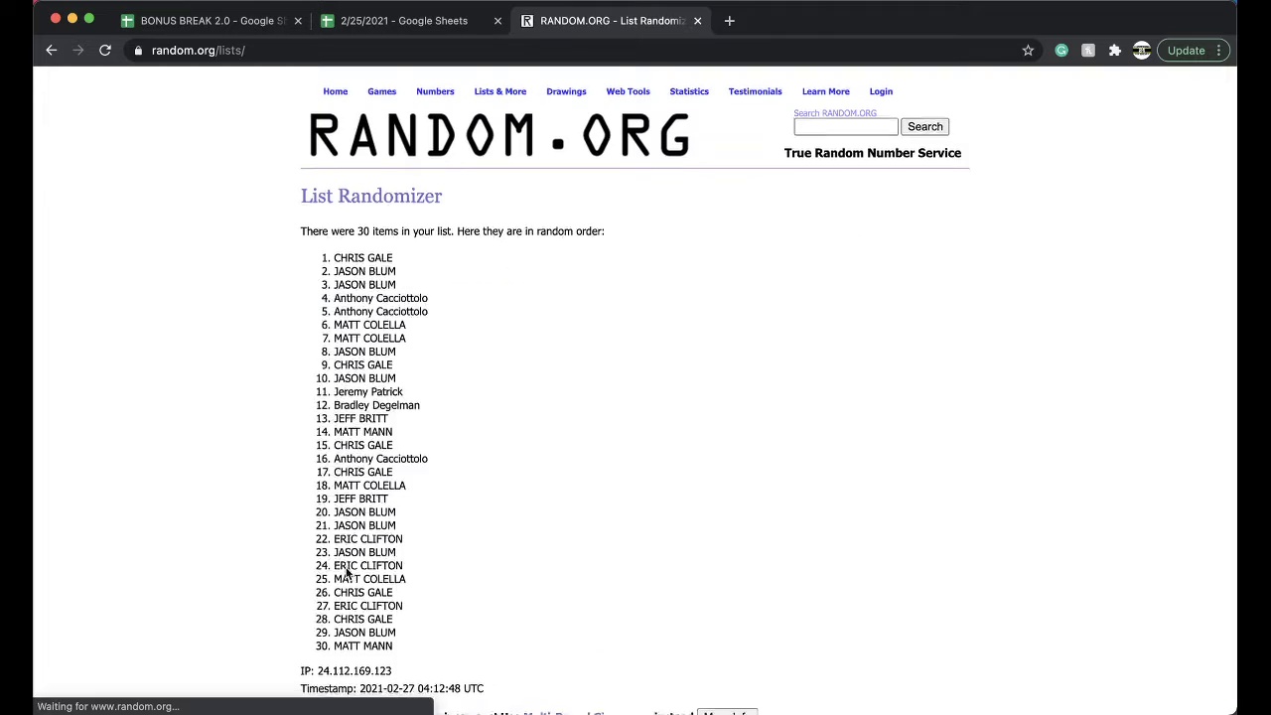
Step: Randomize the same participant list again several more times
{"action": "scroll", "coordinate": [337, 585], "scroll_direction": "down", "scroll_amount": 3}
{"action": "left_click", "coordinate": [320, 611]}
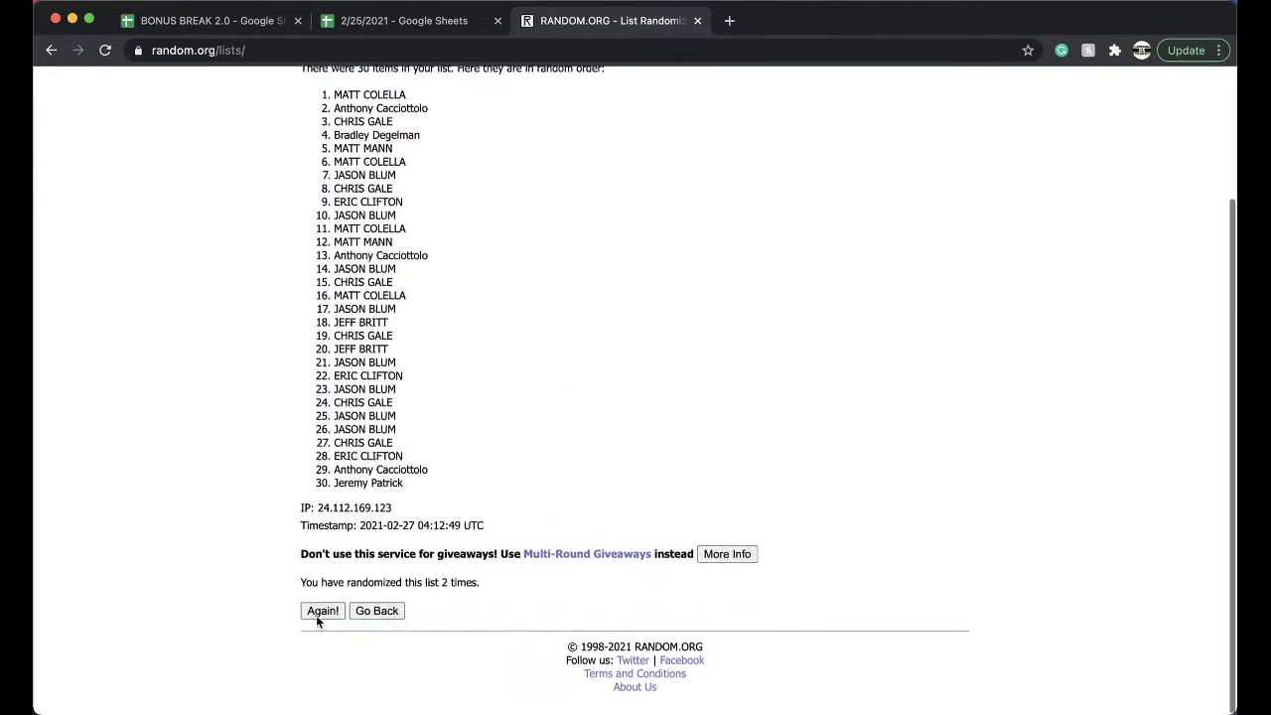
{"action": "left_click", "coordinate": [318, 611]}
{"action": "left_click", "coordinate": [318, 611]}
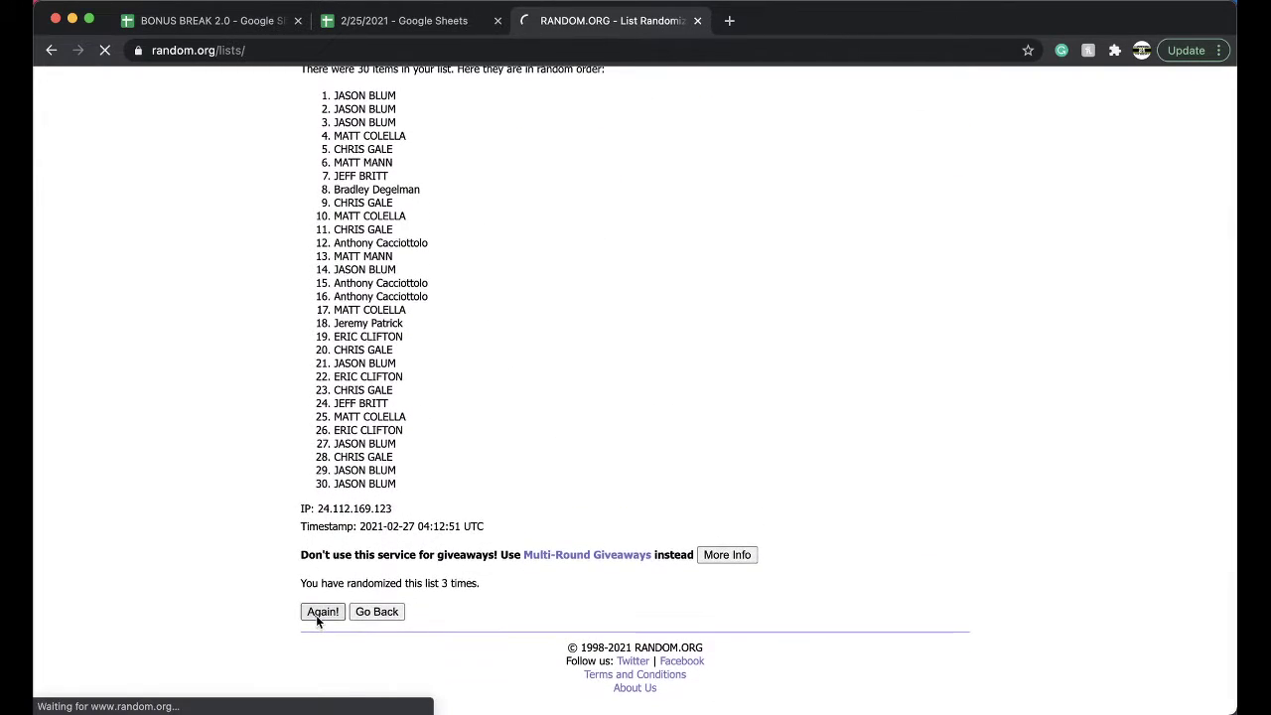
{"action": "left_click", "coordinate": [318, 610]}
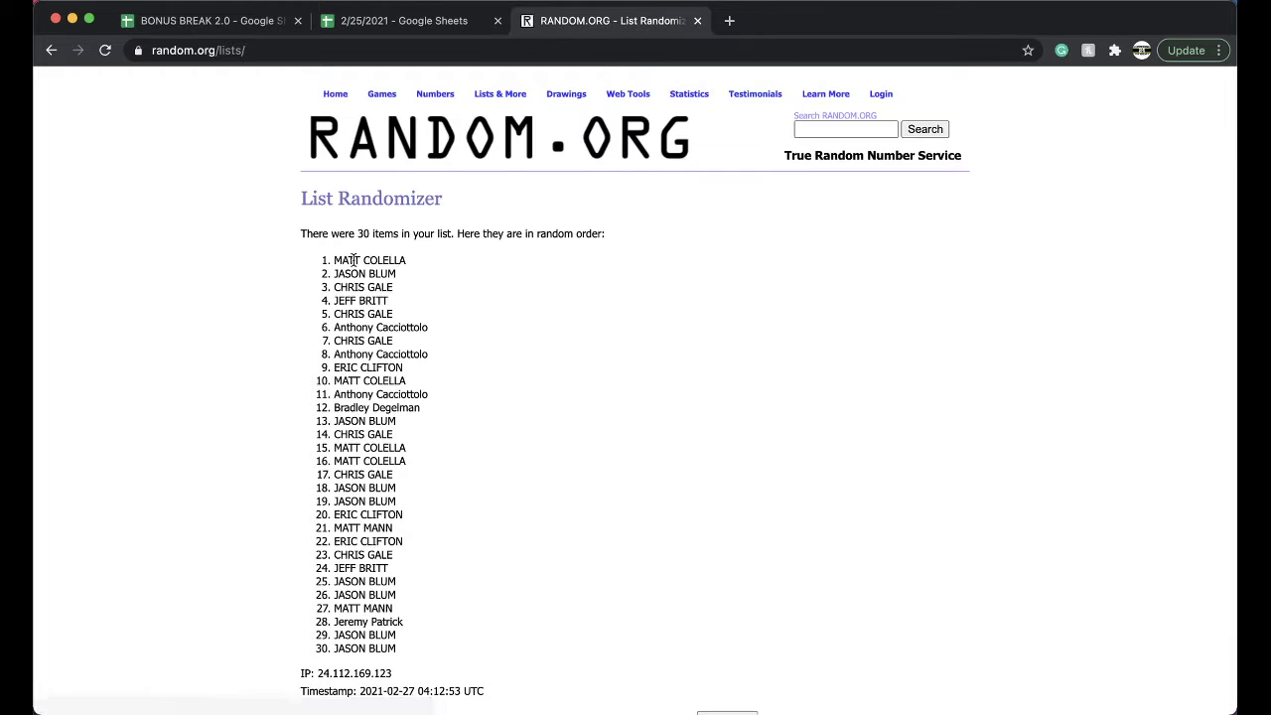
Step: Copy the first name in the randomized list and move the #1 2020 MLB VAULT sheet ahead of CREDIT in the 2/25/2021 spreadsheet
{"action": "triple_click", "coordinate": [352, 260]}
{"action": "key", "text": "super+c"}
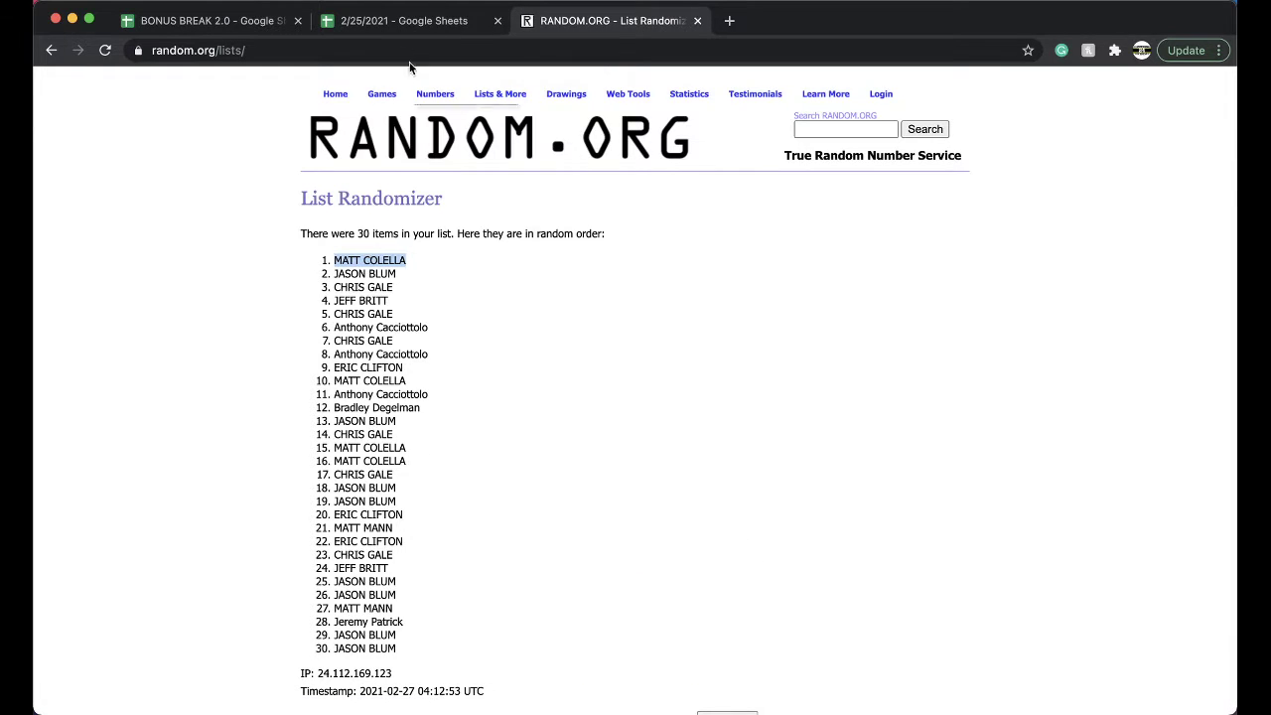
{"action": "left_click", "coordinate": [394, 21]}
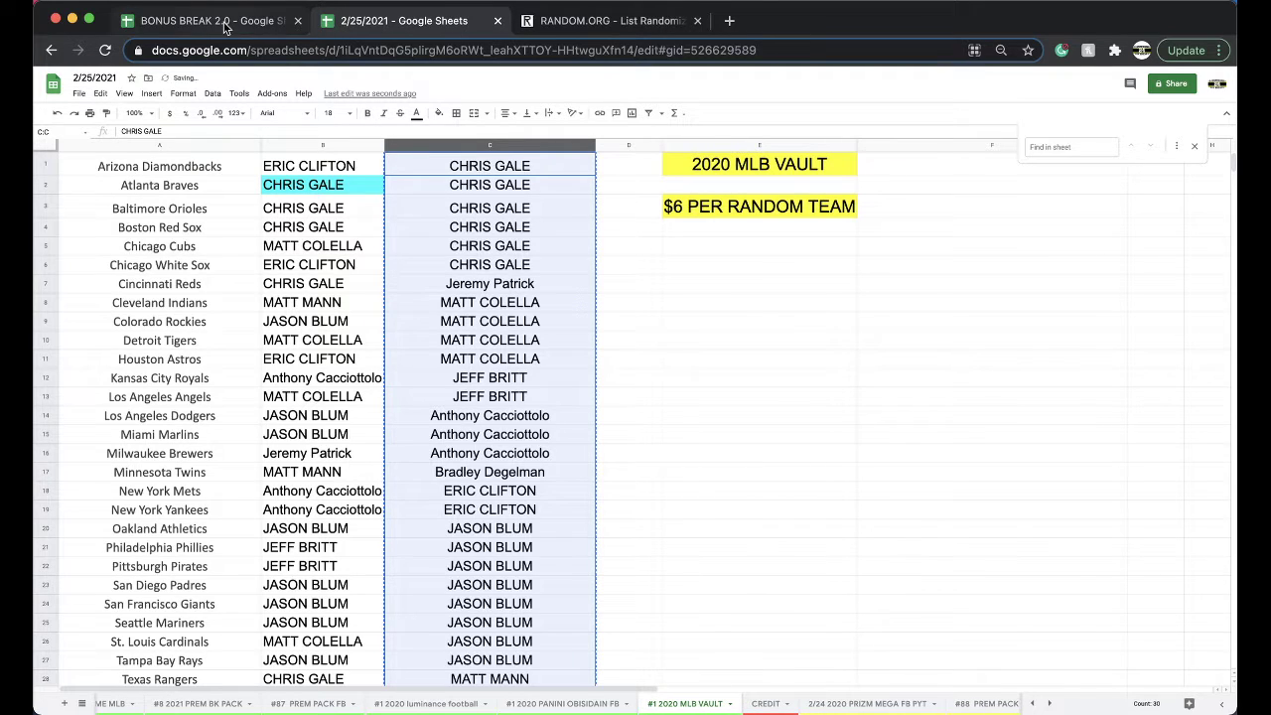
Step: Paste the winner's name beside Toronto Blue Jays (C29) on the #46 BONUS BASEBALL sheet of the BONUS BREAK 2.0 spreadsheet
{"action": "left_click", "coordinate": [189, 22]}
{"action": "left_click", "coordinate": [82, 704]}
{"action": "scroll", "coordinate": [125, 636], "scroll_direction": "up", "scroll_amount": 5}
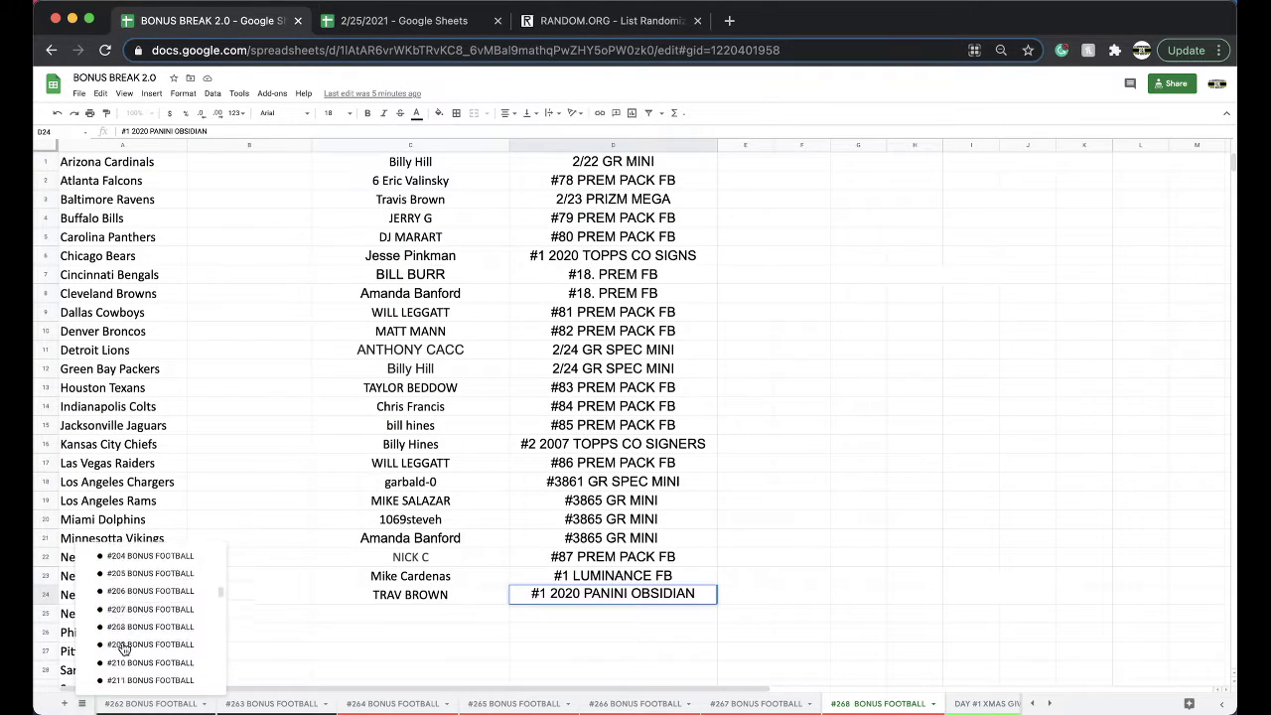
{"action": "scroll", "coordinate": [149, 626], "scroll_direction": "down", "scroll_amount": 10}
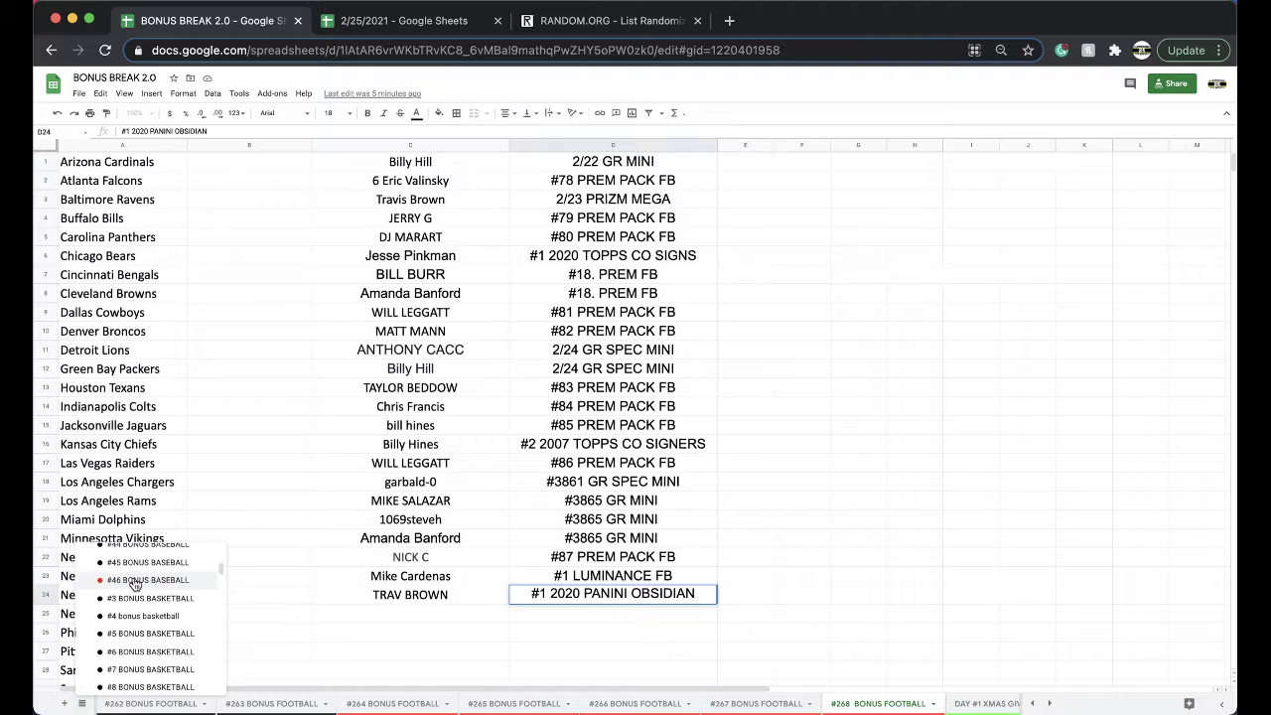
{"action": "left_click", "coordinate": [147, 579]}
{"action": "left_click", "coordinate": [444, 505]}
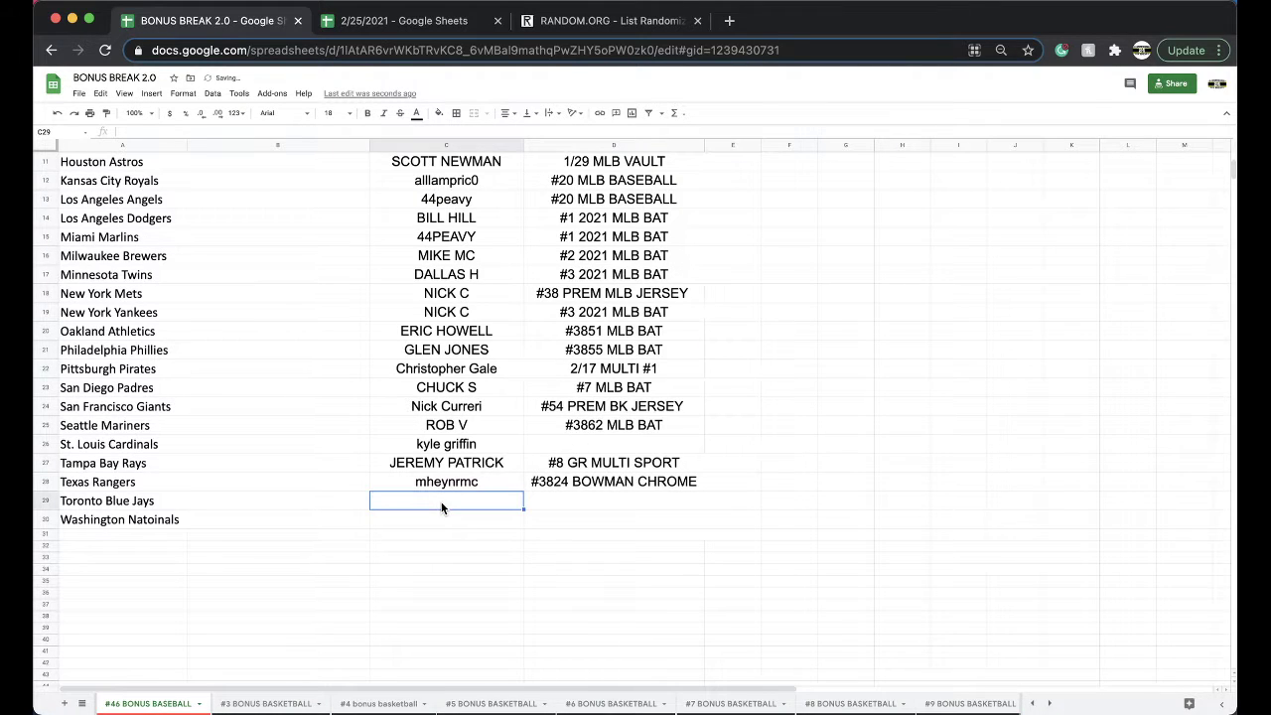
{"action": "key", "text": "super+v"}
{"action": "left_click", "coordinate": [542, 542]}
{"action": "left_click", "coordinate": [579, 561]}
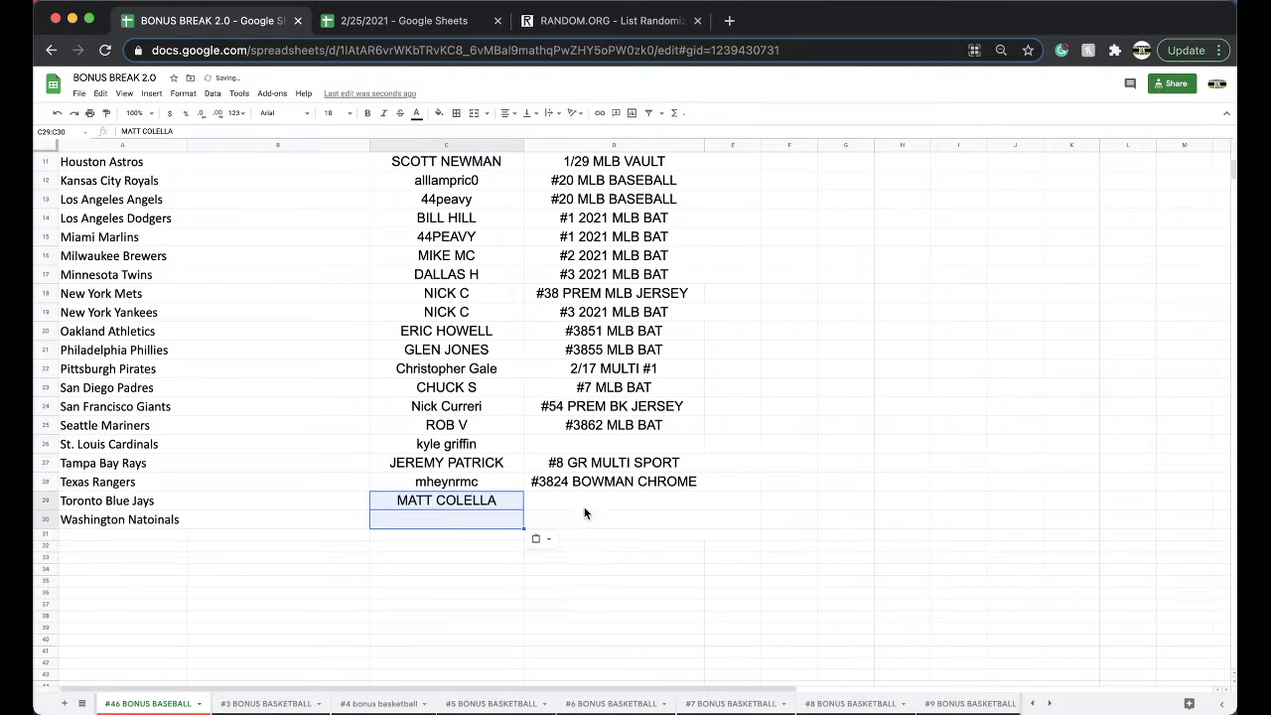
Step: Enter "#1 MLB VAULT" as the source break for Toronto Blue Jays in D29
{"action": "left_click", "coordinate": [585, 506]}
{"action": "type", "text": "#"}
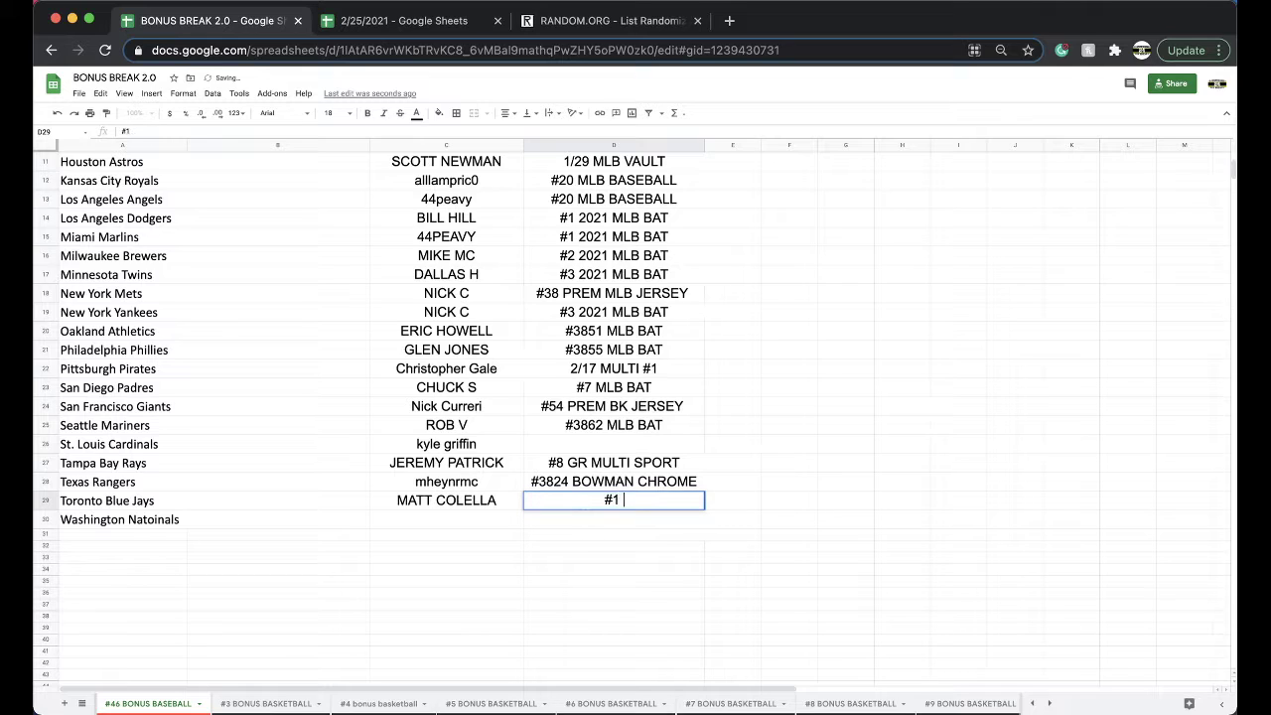
{"action": "type", "text": "1 2020 MLB VAUL"}
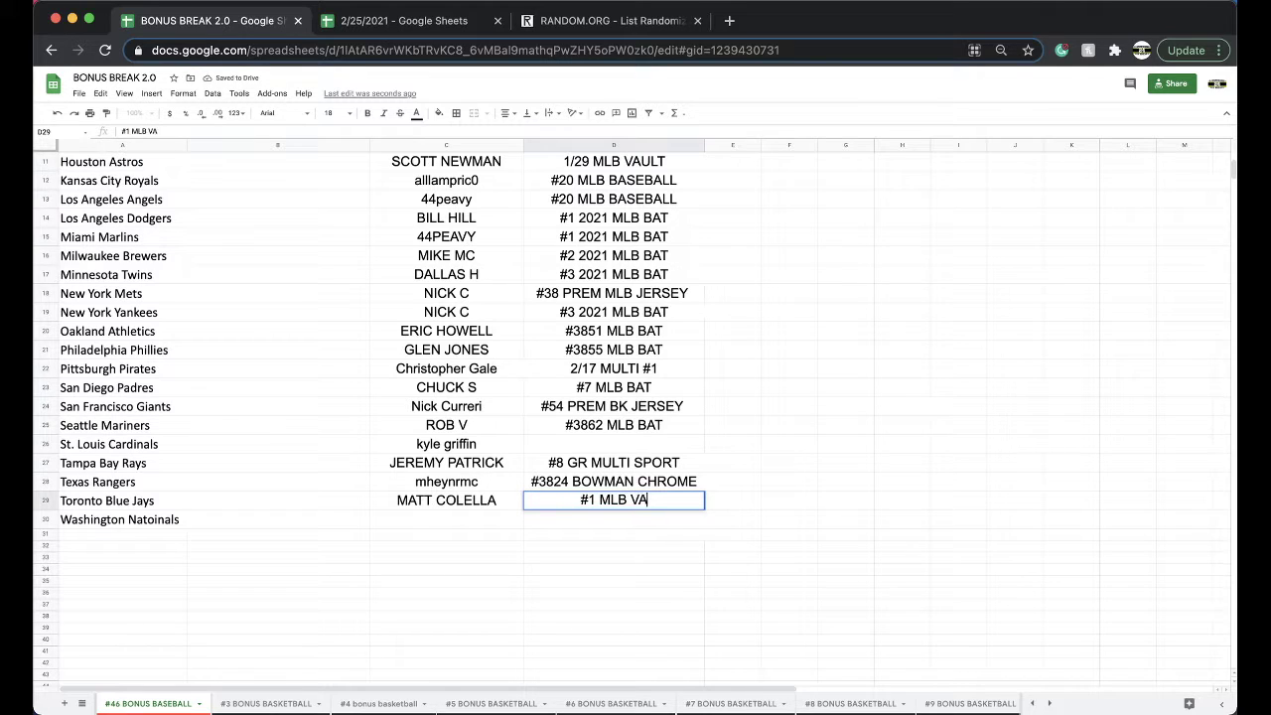
{"action": "type", "text": "T"}
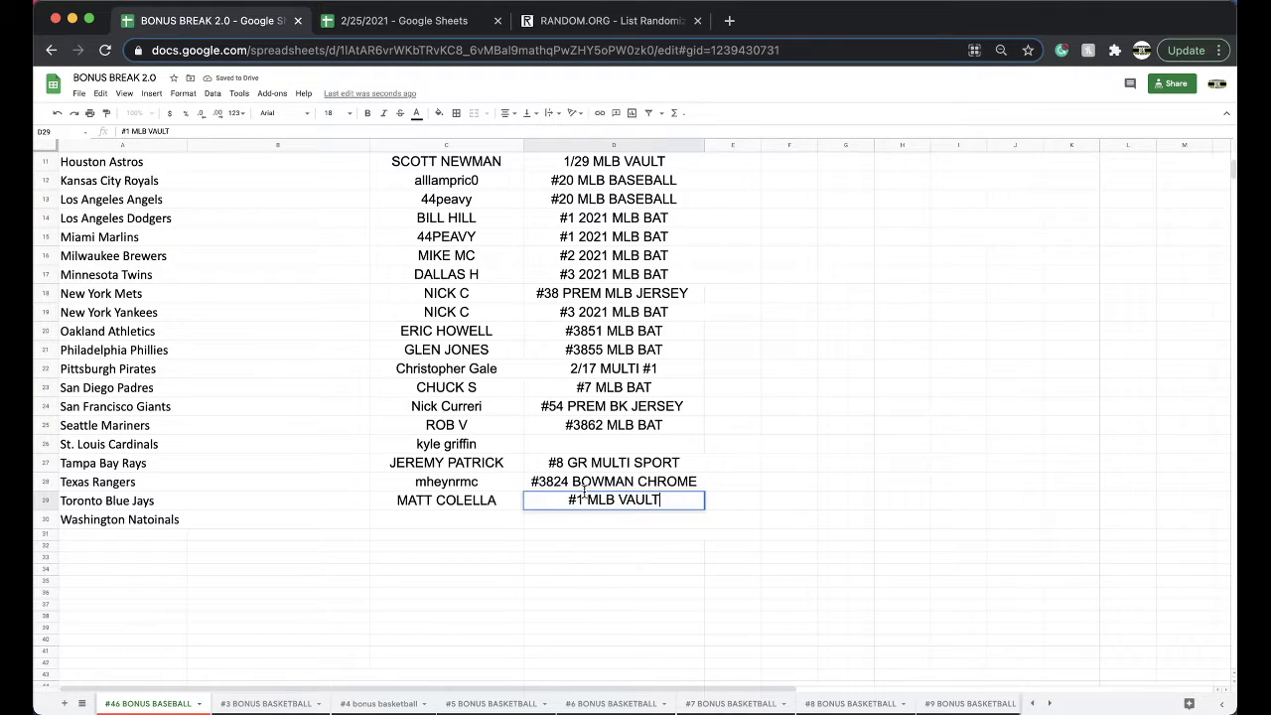
Step: Open the 2/24 2020 PRIZM MEGA FB PYT sheet in the 2/25/2021 spreadsheet
{"action": "left_click", "coordinate": [418, 24]}
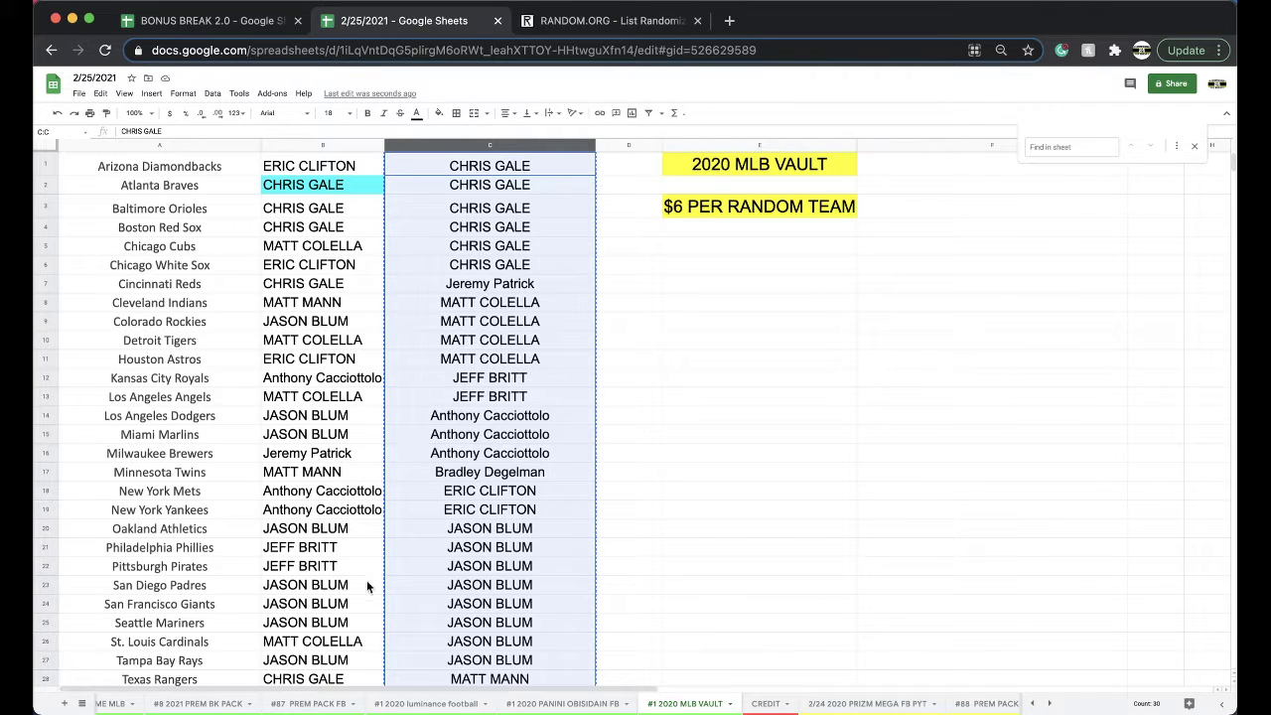
{"action": "scroll", "coordinate": [453, 703], "scroll_direction": "right", "scroll_amount": 5}
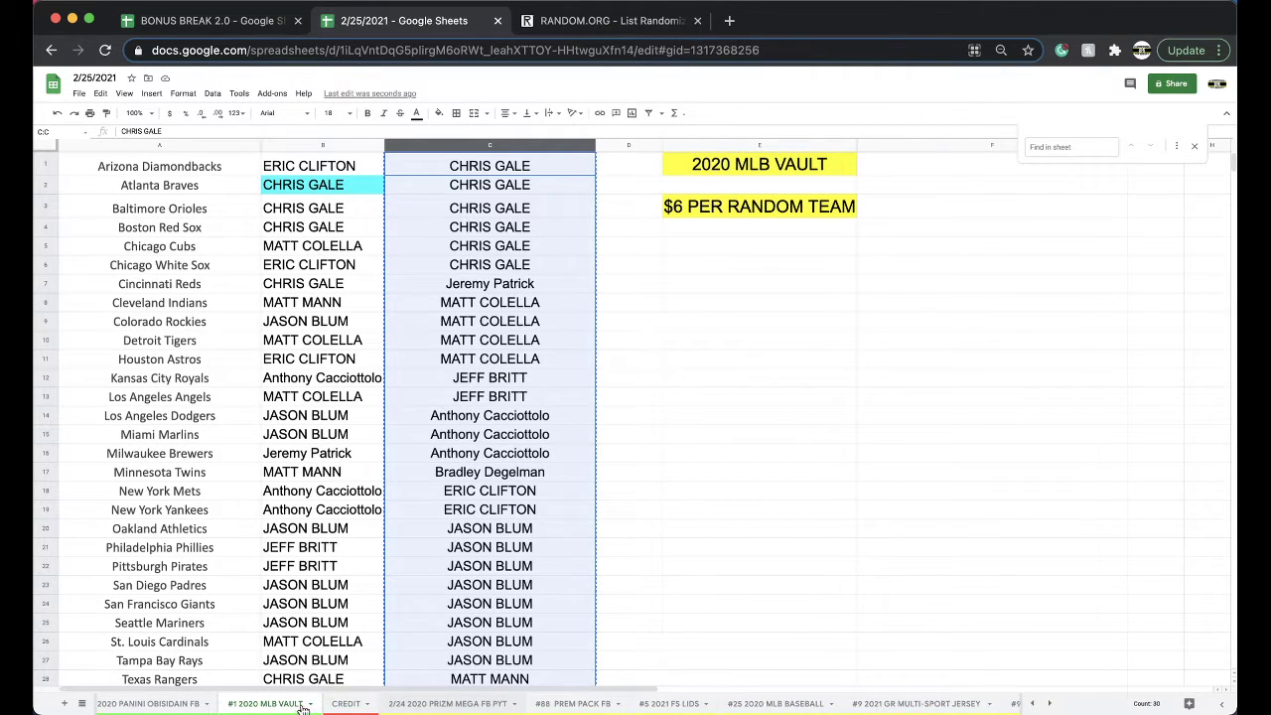
{"action": "left_click", "coordinate": [429, 704]}
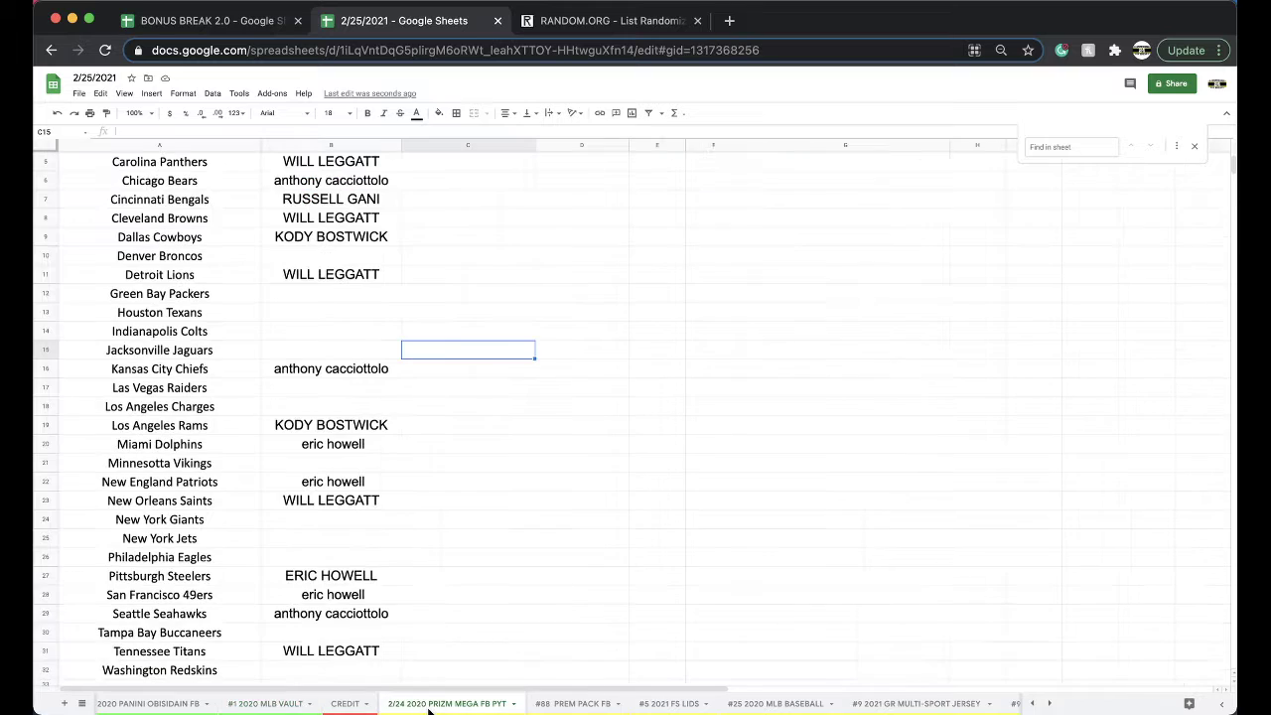
Step: Check the #88 PREM PACK FB and #5 2021 FS LIDS sheets and move #5 2021 FS LIDS ahead of #88 PREM PACK FB
{"action": "scroll", "coordinate": [437, 705], "scroll_direction": "right", "scroll_amount": 1}
{"action": "left_click", "coordinate": [454, 705]}
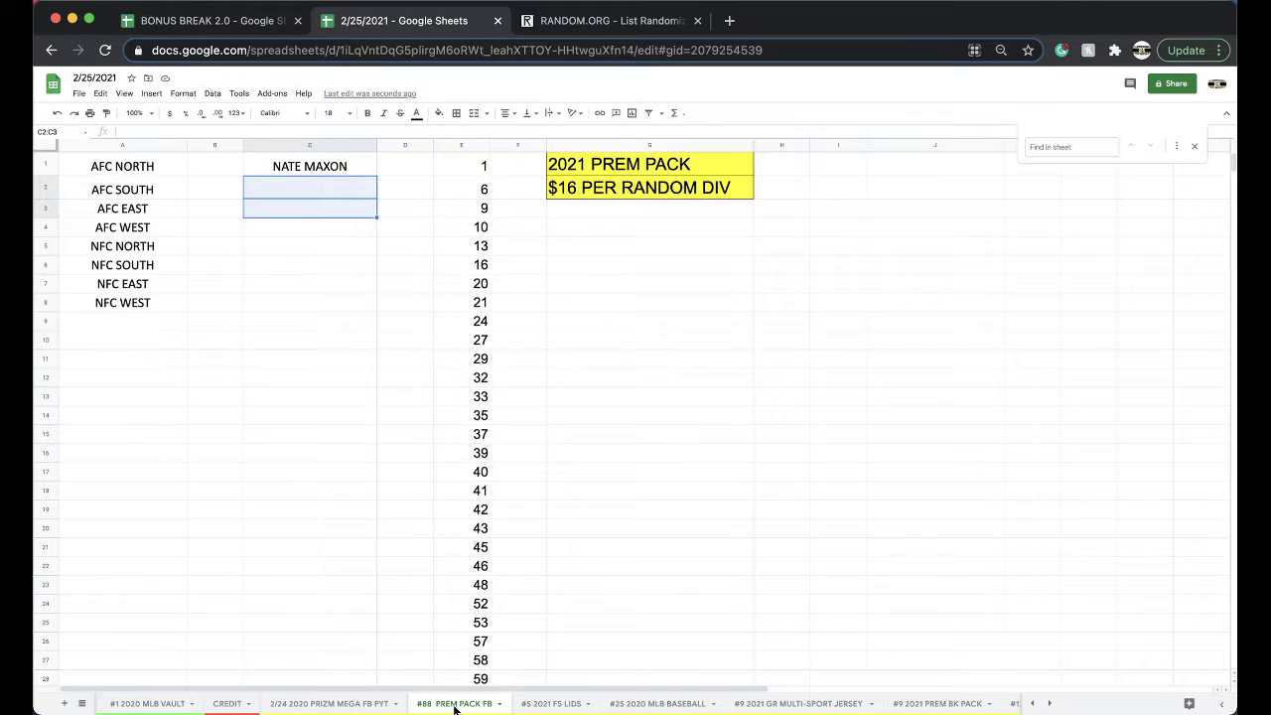
{"action": "scroll", "coordinate": [457, 705], "scroll_direction": "right", "scroll_amount": 1}
{"action": "left_click", "coordinate": [480, 705]}
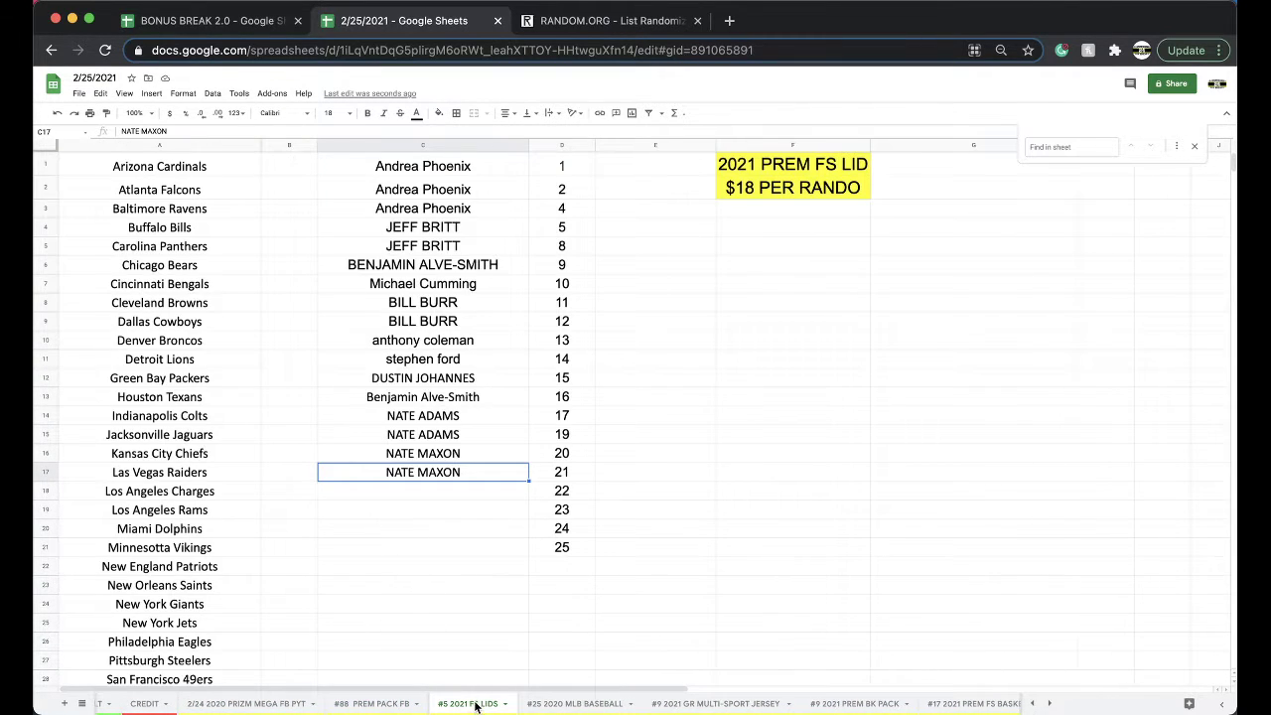
{"action": "left_click_drag", "start_coordinate": [477, 705], "coordinate": [363, 705]}
Step: Move the #25 2020 MLB BASEBALL and #9 2021 GR MULTI-SPORT JERSEY sheets ahead of #88 PREM PACK FB, keeping that order
{"action": "left_click", "coordinate": [574, 703]}
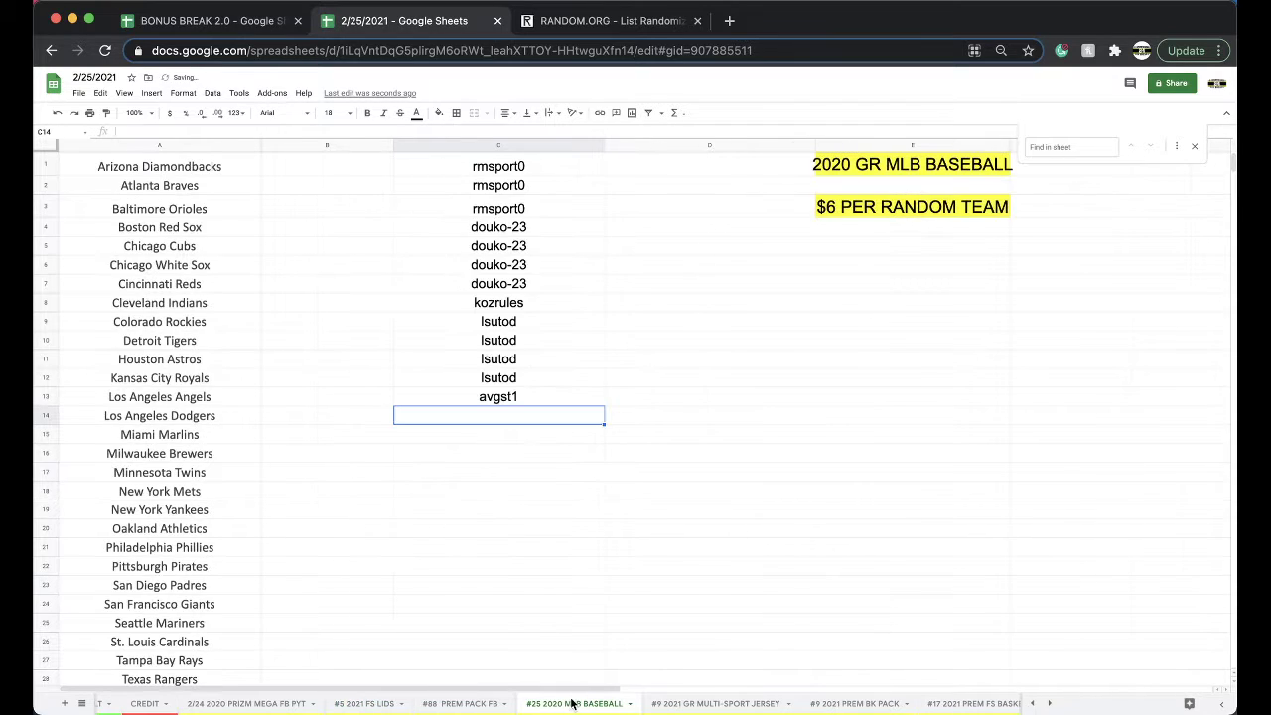
{"action": "left_click_drag", "start_coordinate": [557, 700], "coordinate": [489, 703]}
{"action": "left_click", "coordinate": [658, 705]}
{"action": "left_click_drag", "start_coordinate": [648, 702], "coordinate": [581, 709]}
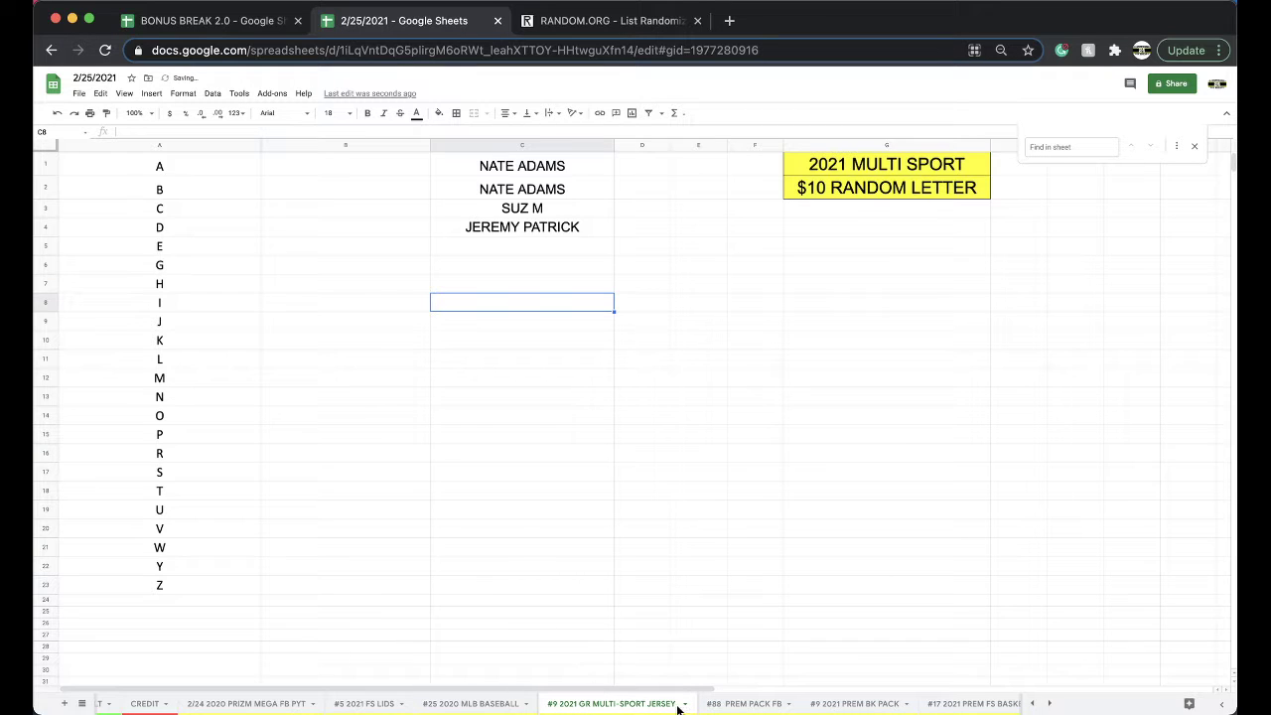
Step: Review the #9 2021 PREM BK PACK sheet up to its first row and return to the 2/24 2020 PRIZM MEGA FB PYT sheet
{"action": "left_click", "coordinate": [747, 704]}
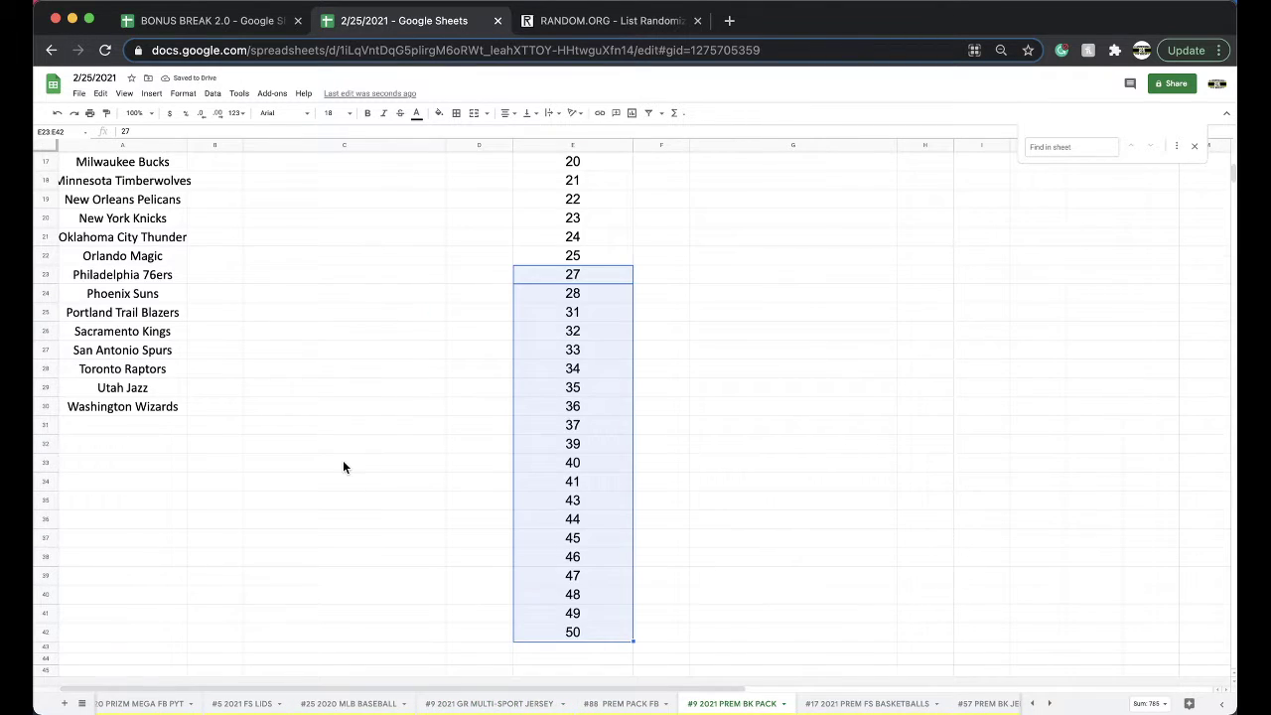
{"action": "scroll", "coordinate": [343, 465], "scroll_direction": "up", "scroll_amount": 5}
{"action": "scroll", "coordinate": [735, 703], "scroll_direction": "left", "scroll_amount": 5}
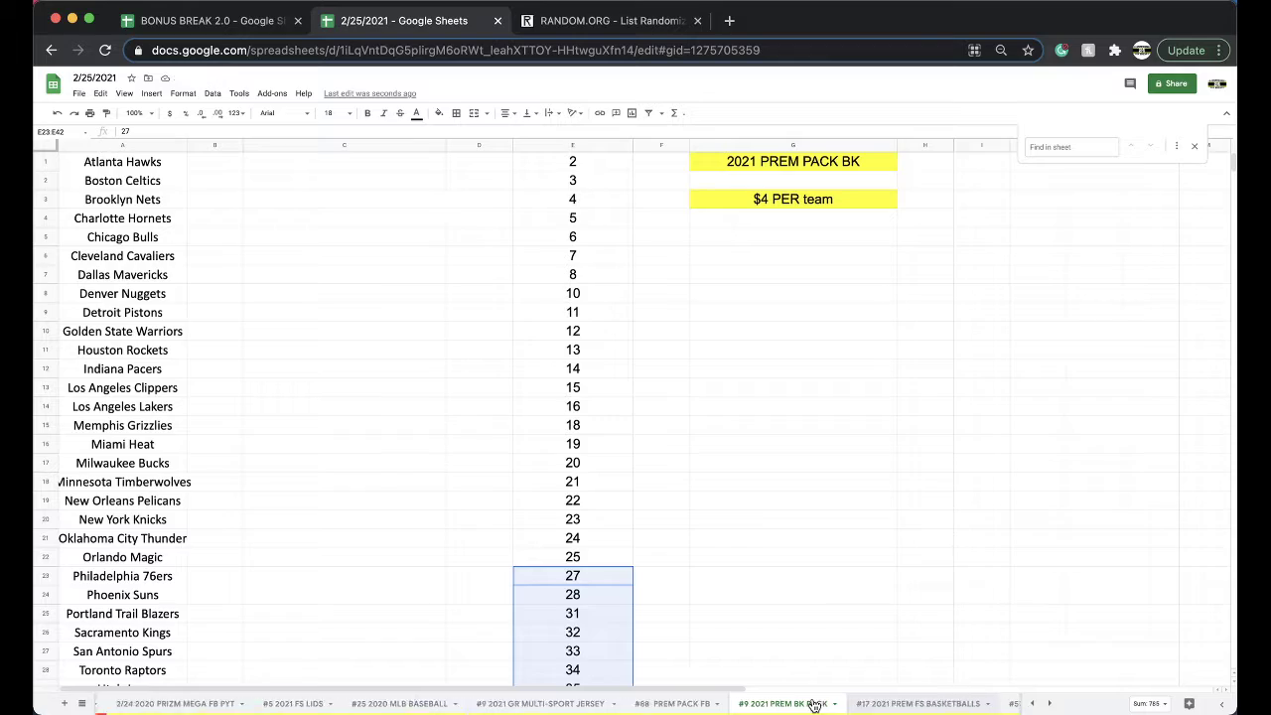
{"action": "left_click", "coordinate": [622, 702]}
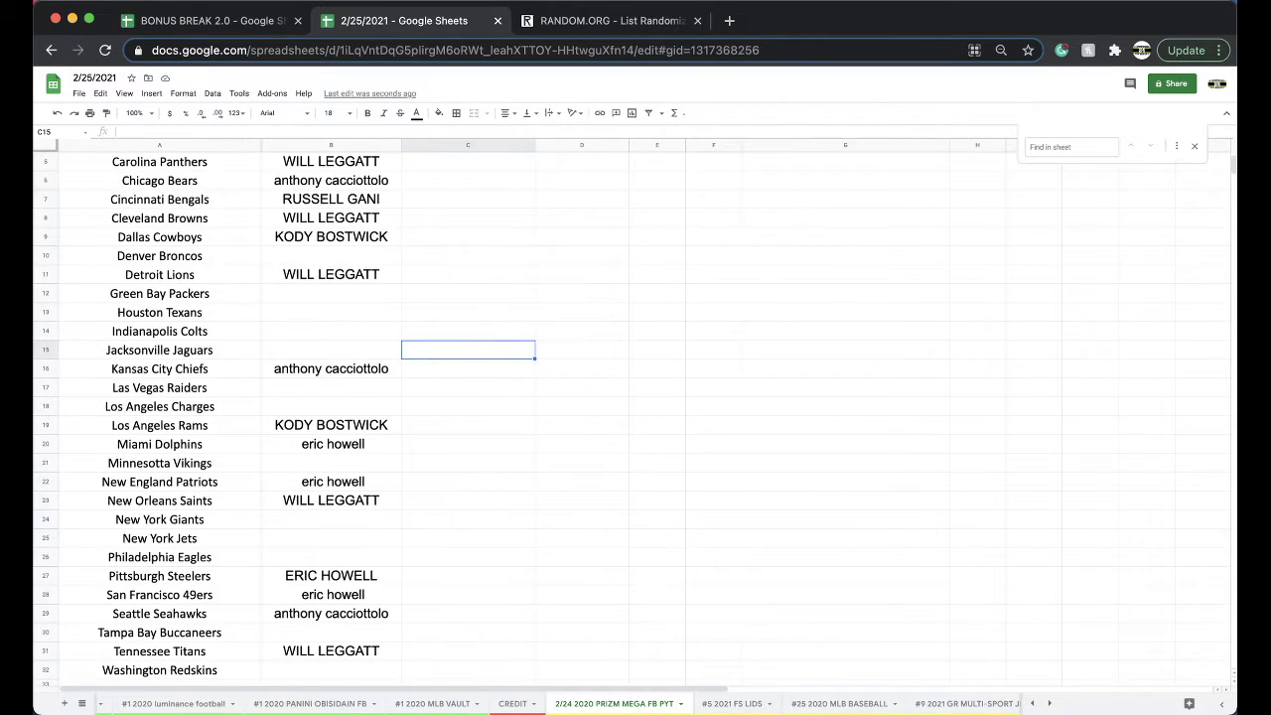